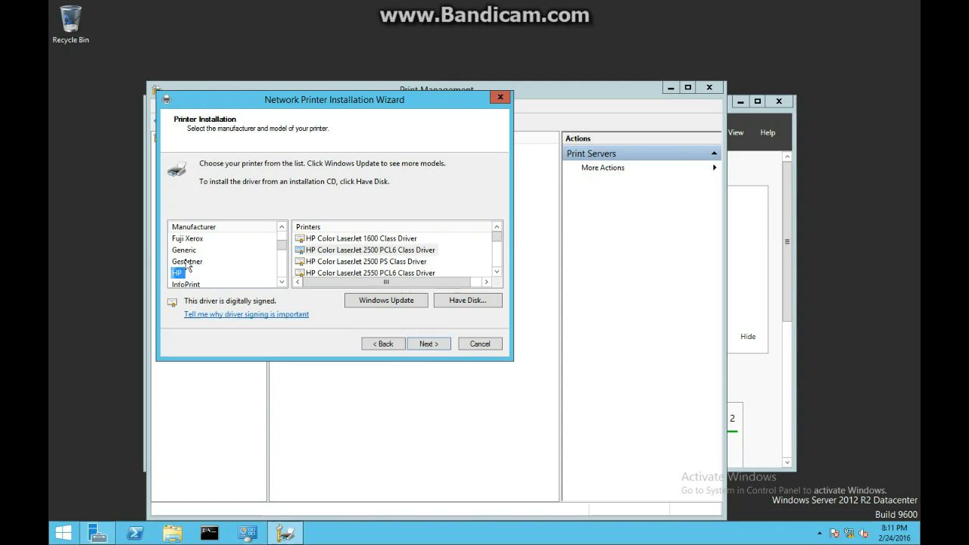
# Step: Choose HP as the manufacturer and the HP Color LaserJet 2500 PCL6 Class Driver as the new printer's driver
pyautogui.click(182, 274)
pyautogui.click(356, 250)
pyautogui.click(427, 344)
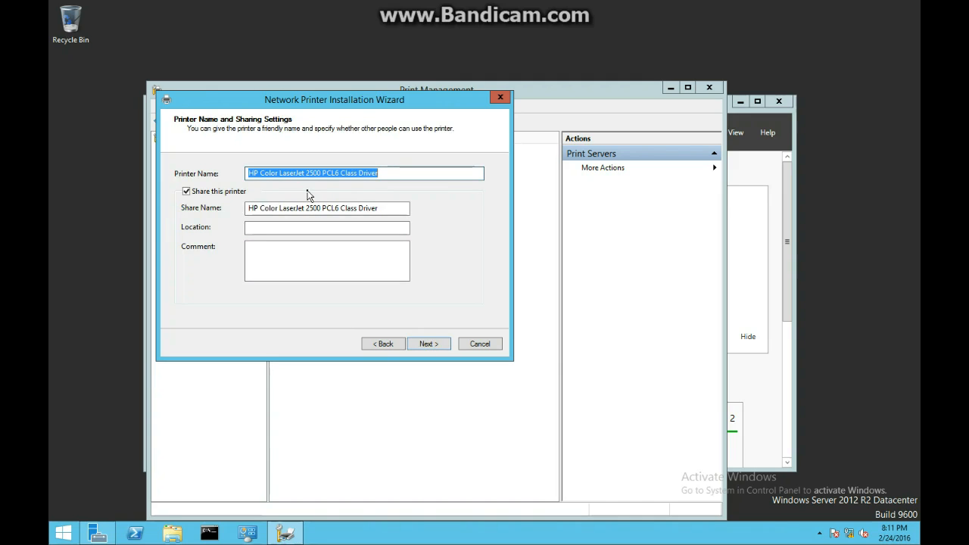
# Step: Name the printer HP25001, share it as HPColorLaserJet, and complete its installation
pyautogui.press('BackSpace')
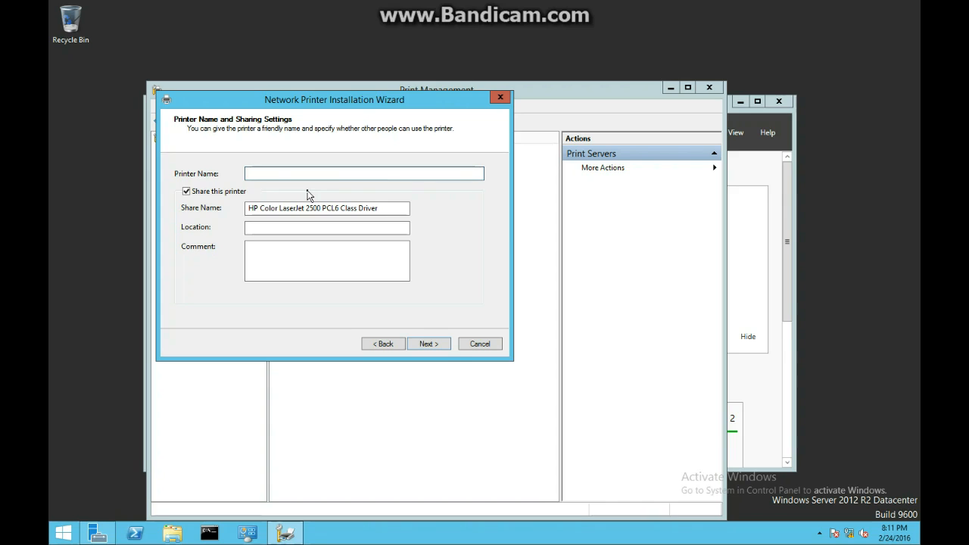
pyautogui.write('HP250')
pyautogui.moveTo(390, 209); pyautogui.dragTo(250, 209)
pyautogui.press('BackSpace')
pyautogui.write('H')
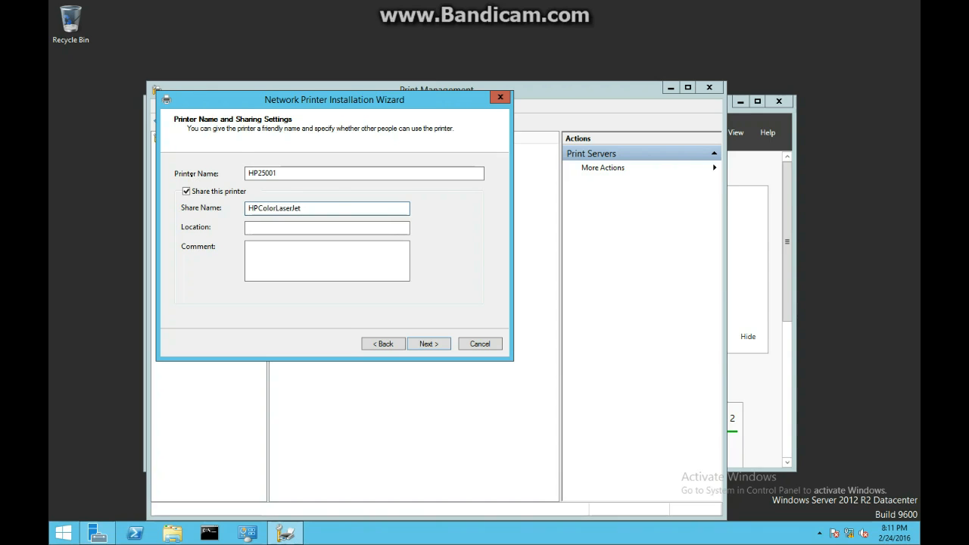
pyautogui.press('Return')
pyautogui.click(425, 343)
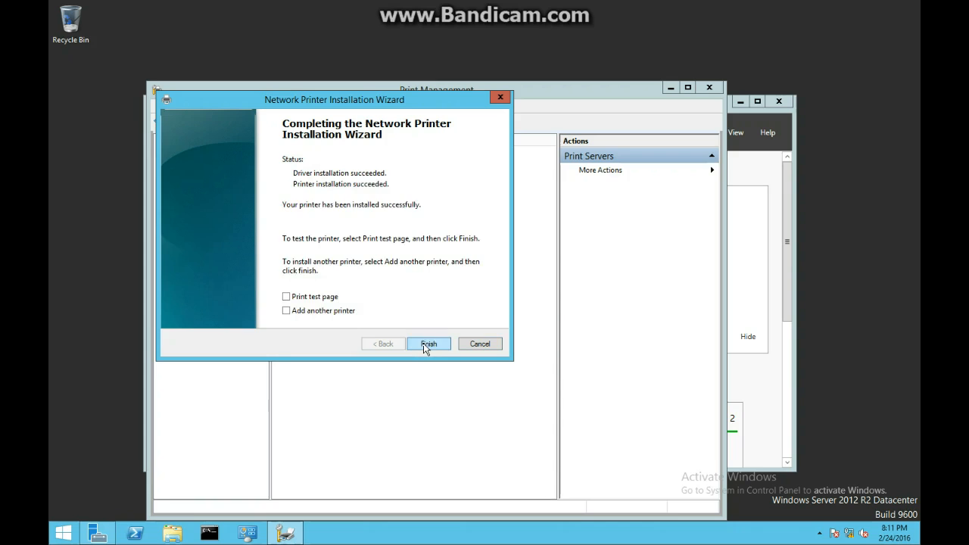
pyautogui.click(423, 343)
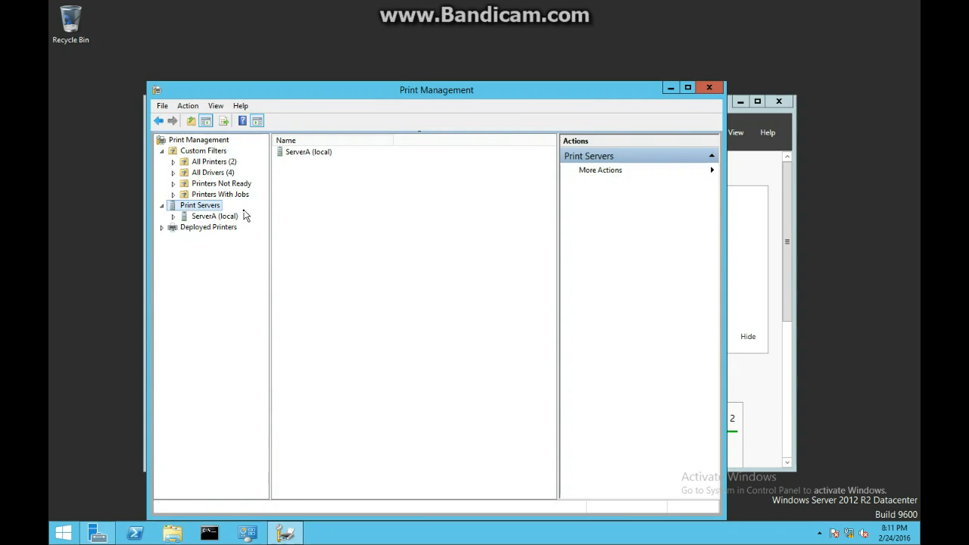
# Step: Start adding another printer on ServerA (local) using the existing port LPT2: (Printer Port)
pyautogui.rightClick(217, 219)
pyautogui.click(241, 226)
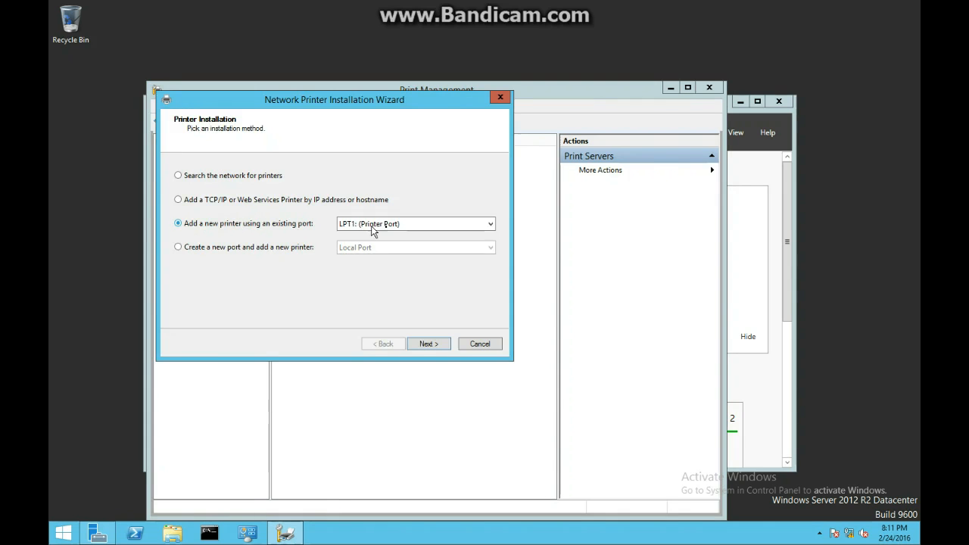
pyautogui.click(370, 224)
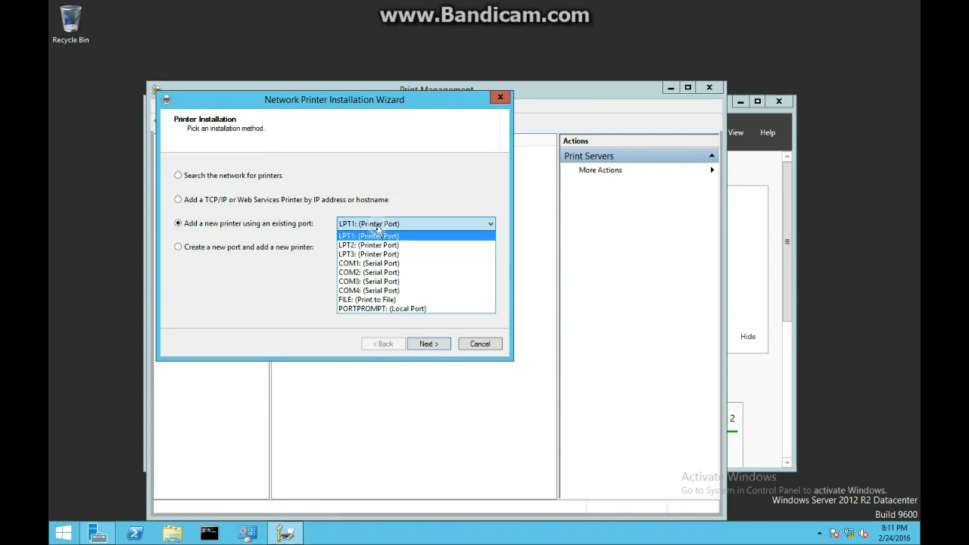
pyautogui.click(379, 246)
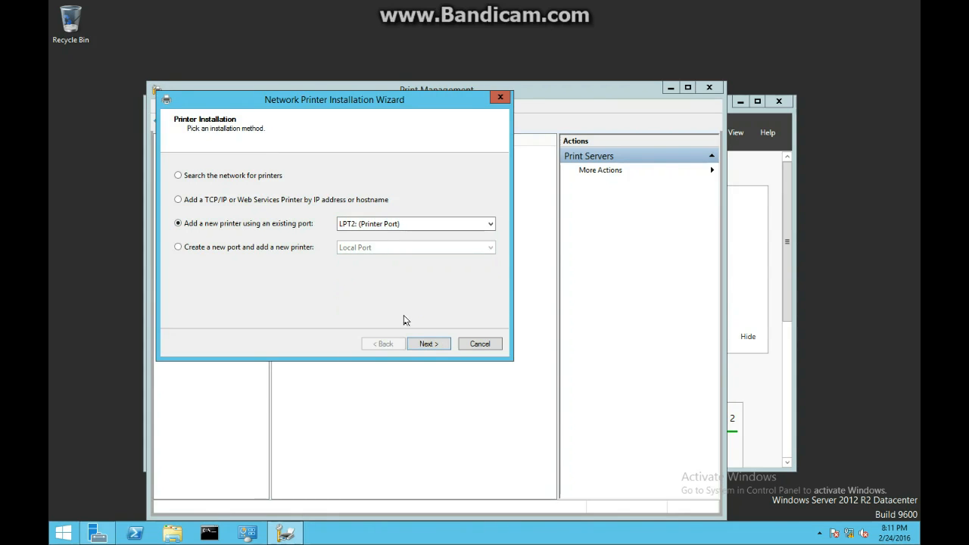
pyautogui.click(422, 344)
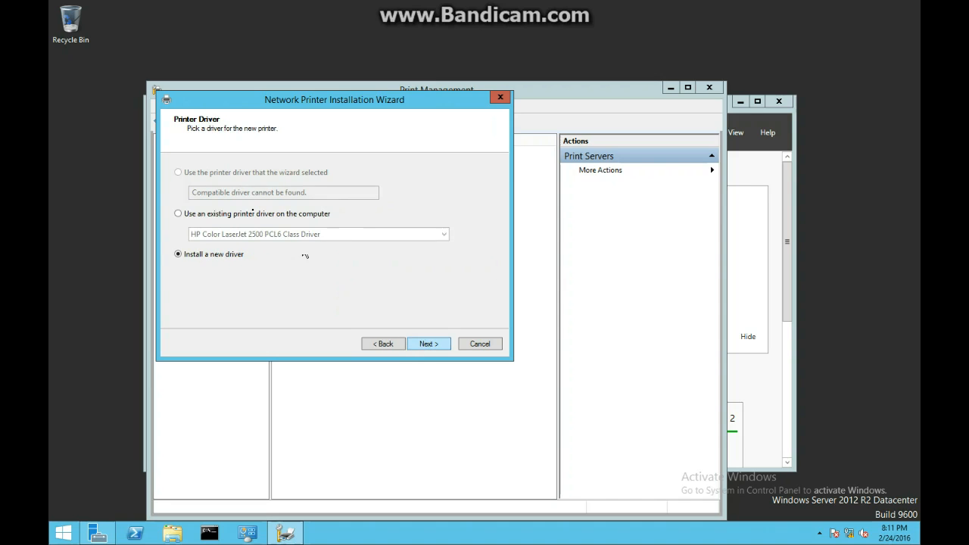
# Step: Use the existing HP Color LaserJet 2500 PCL6 Class Driver on the computer for the second printer
pyautogui.click(247, 215)
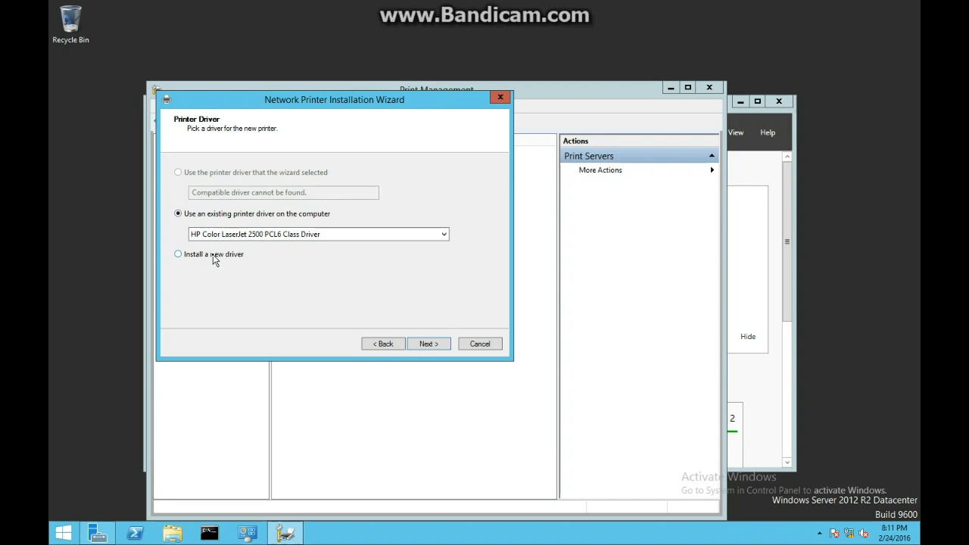
pyautogui.click(233, 236)
pyautogui.click(234, 245)
pyautogui.click(426, 343)
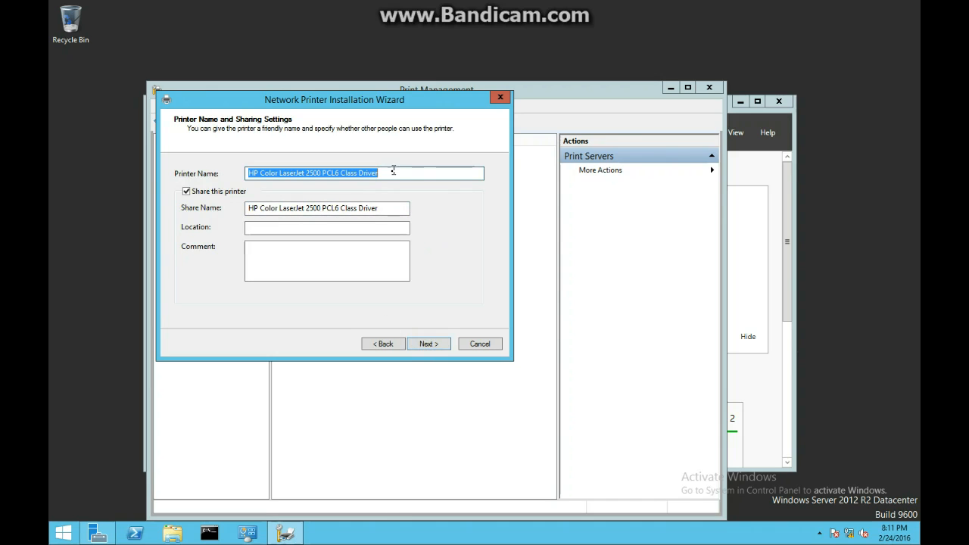
# Step: Name the second printer HP25002, share it as Pool, and complete its installation
pyautogui.press('BackSpace')
pyautogui.write('HP')
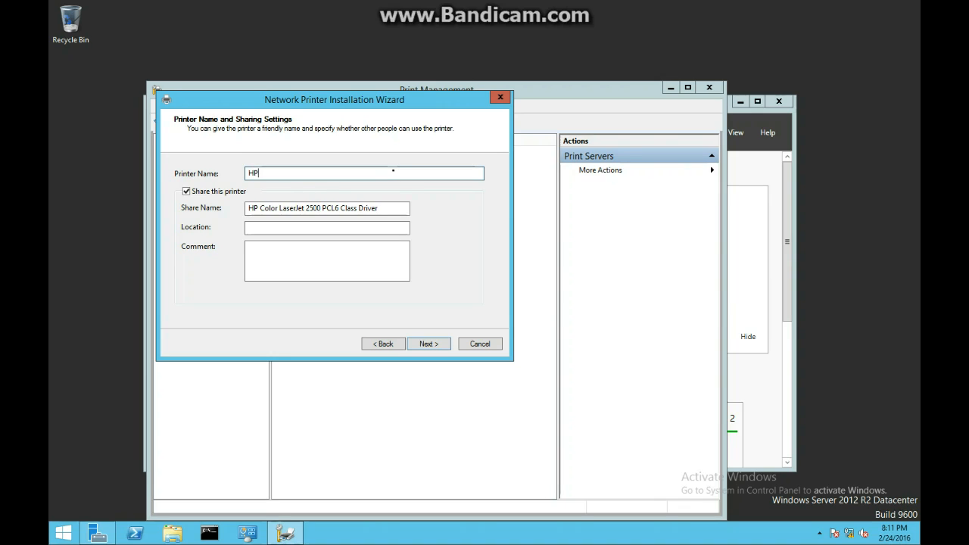
pyautogui.write('25002')
pyautogui.click(382, 212)
pyautogui.moveTo(382, 211); pyautogui.dragTo(249, 209)
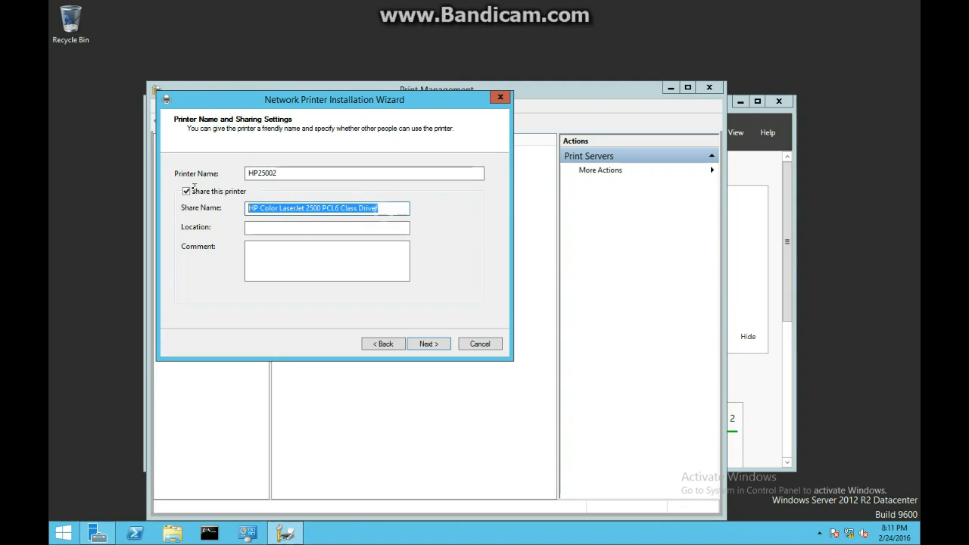
pyautogui.press('BackSpace')
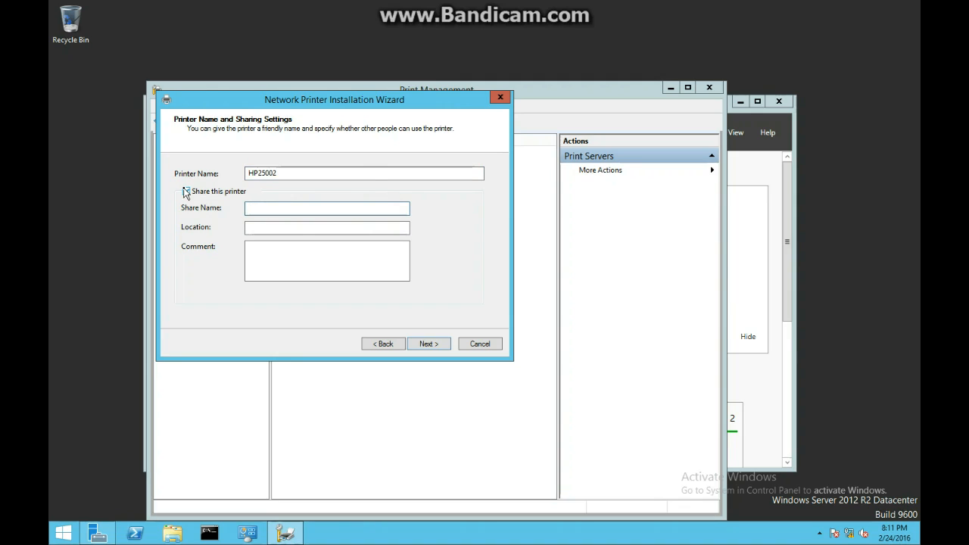
pyautogui.write('Pool')
pyautogui.click(414, 347)
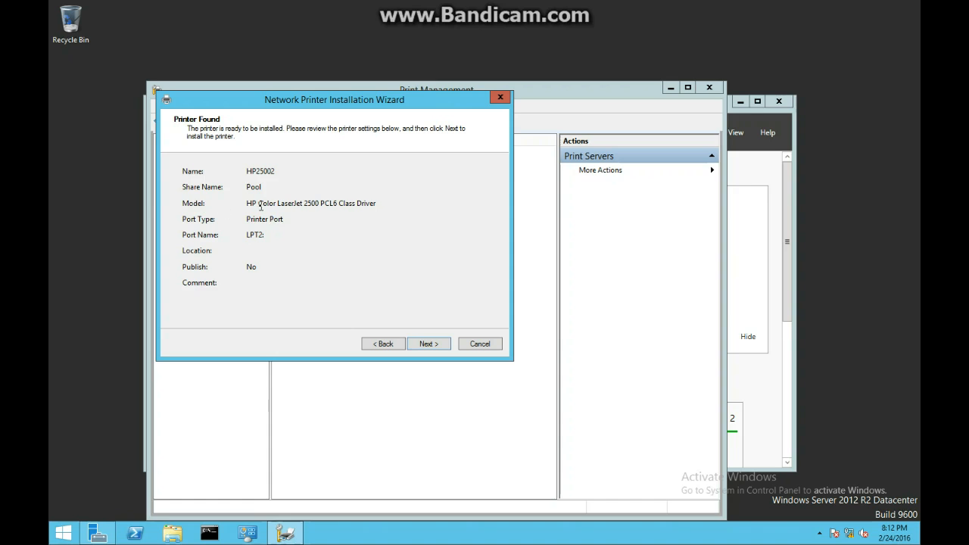
pyautogui.click(434, 344)
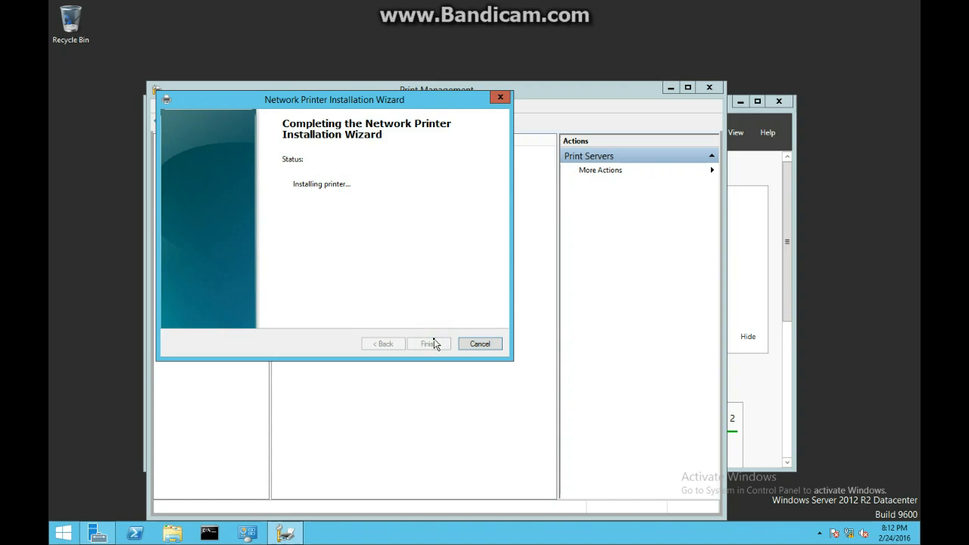
pyautogui.click(430, 345)
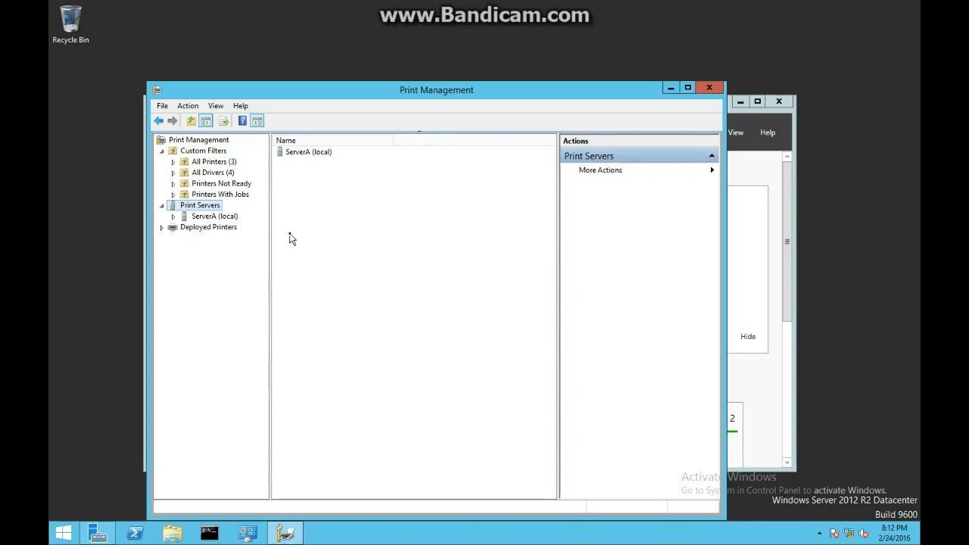
# Step: Show all printers and list printer HP25001 in the directory
pyautogui.doubleClick(215, 216)
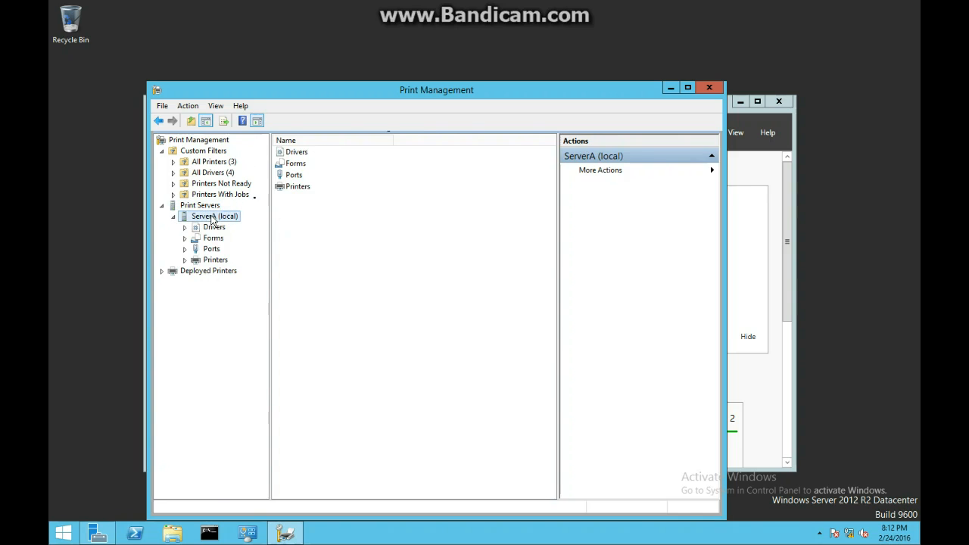
pyautogui.click(204, 151)
pyautogui.click(212, 162)
pyautogui.click(308, 162)
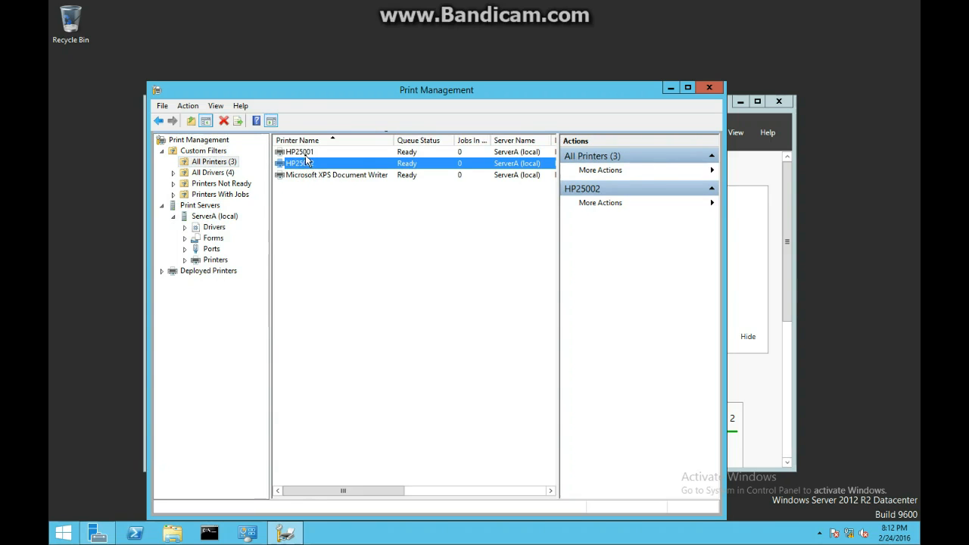
pyautogui.click(306, 153)
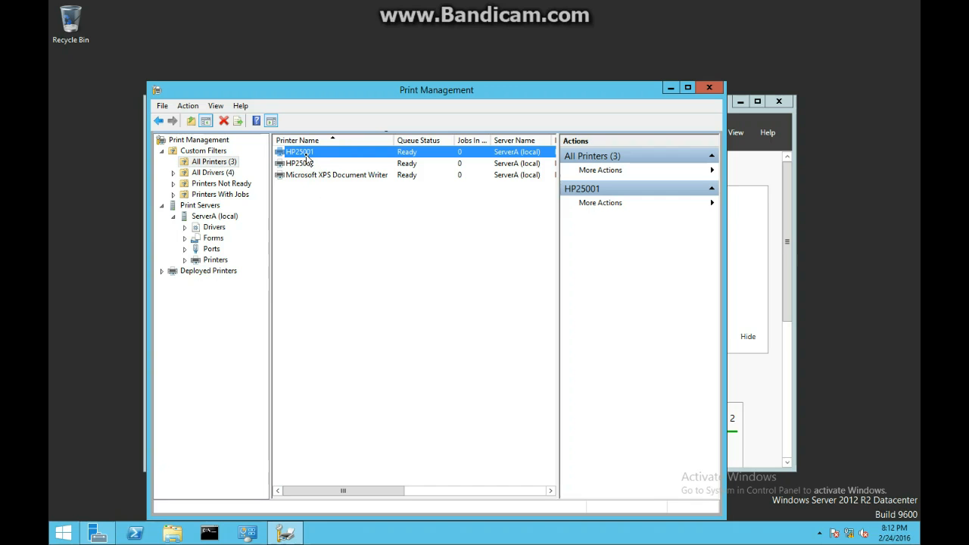
pyautogui.rightClick(308, 159)
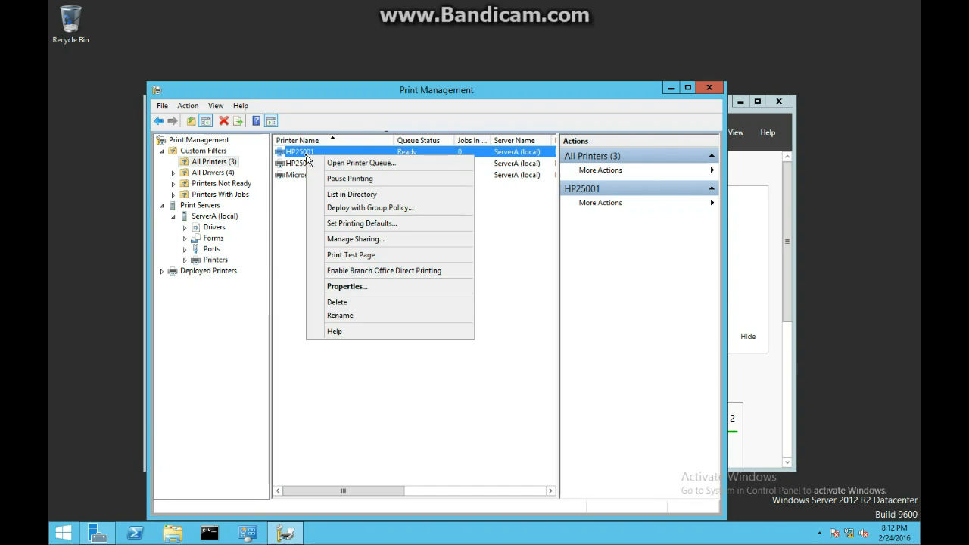
pyautogui.click(333, 195)
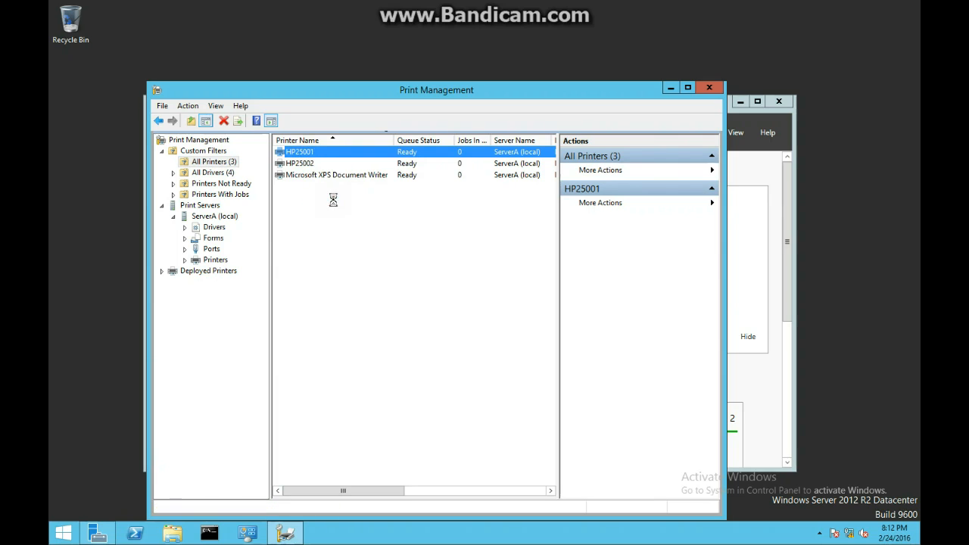
# Step: List printer HP25002 in the directory
pyautogui.click(302, 164)
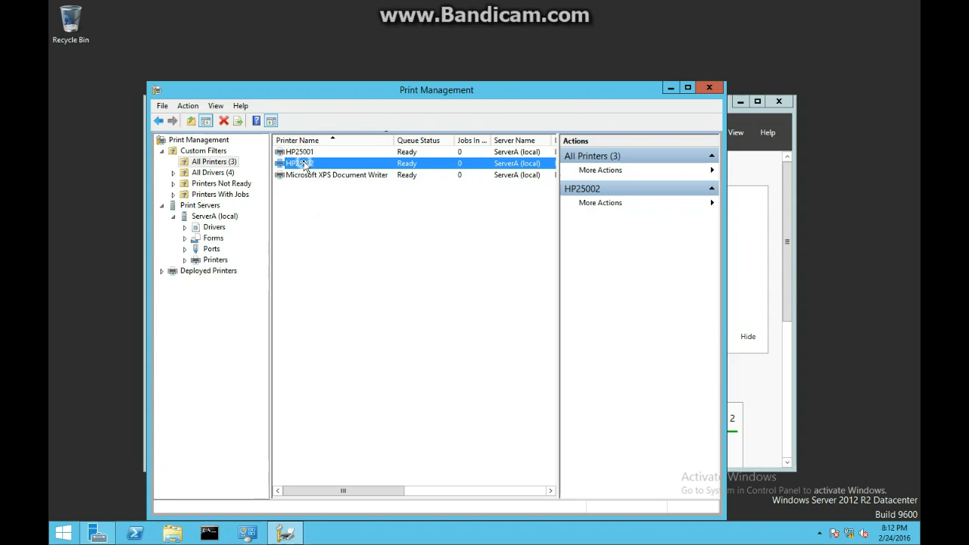
pyautogui.rightClick(304, 165)
pyautogui.click(324, 199)
# Step: Check the sharing settings in the properties of printer HP25001 and close them
pyautogui.click(307, 153)
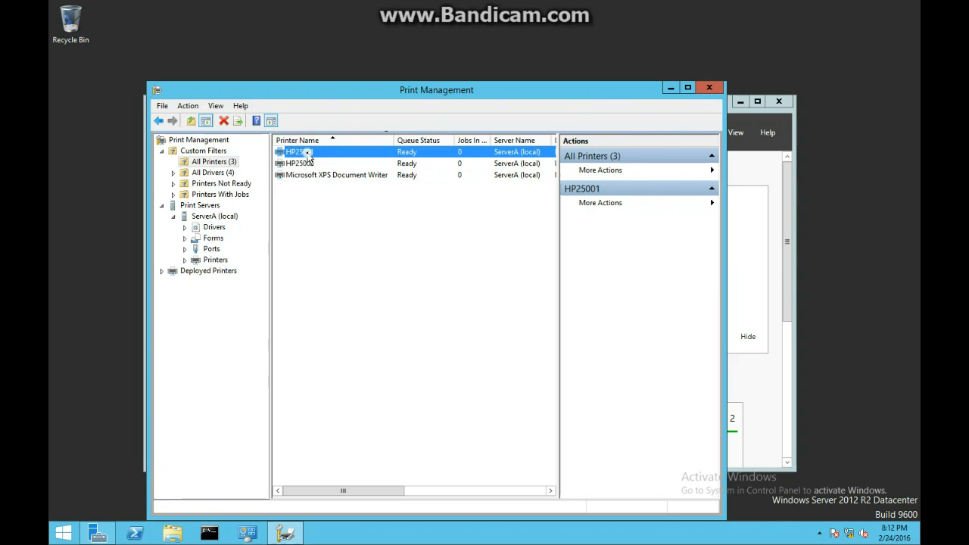
pyautogui.rightClick(307, 154)
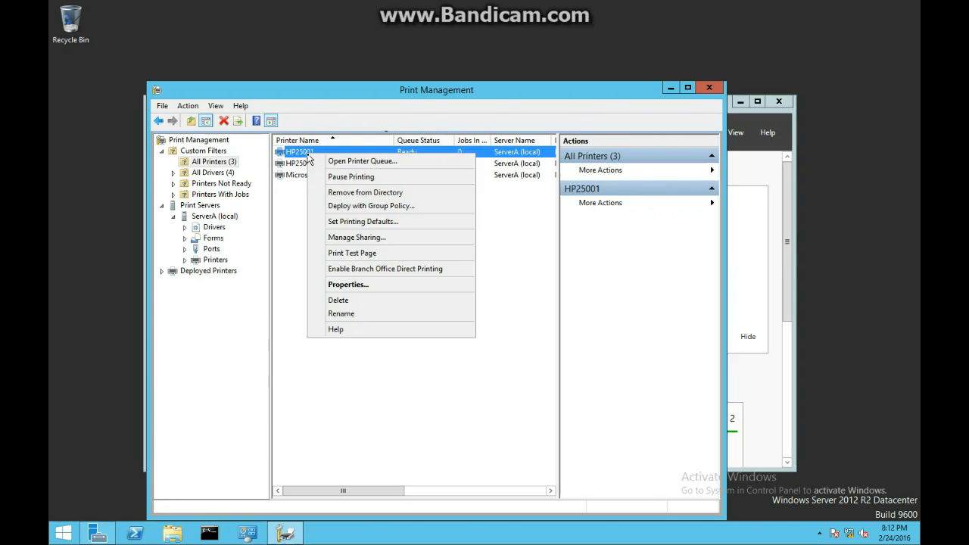
pyautogui.click(348, 285)
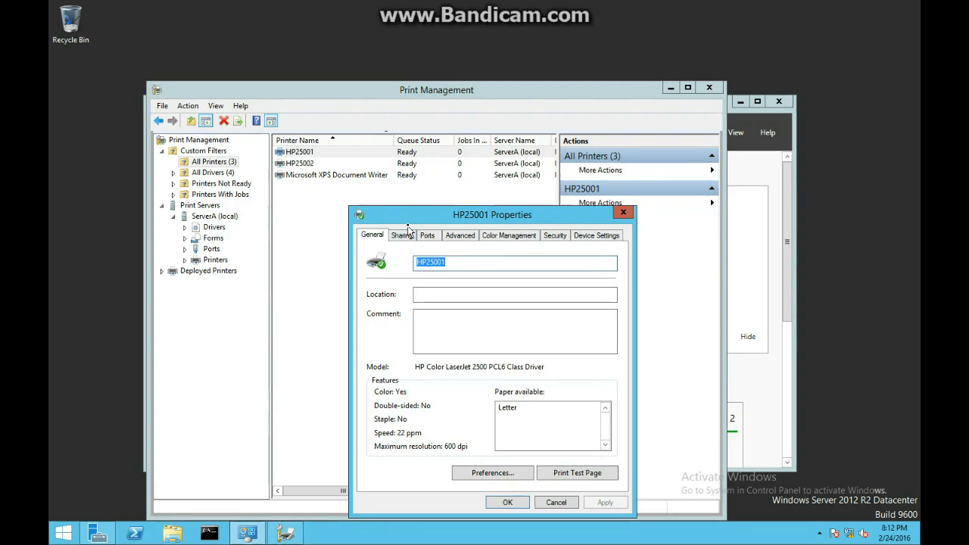
pyautogui.moveTo(413, 219); pyautogui.dragTo(305, 150)
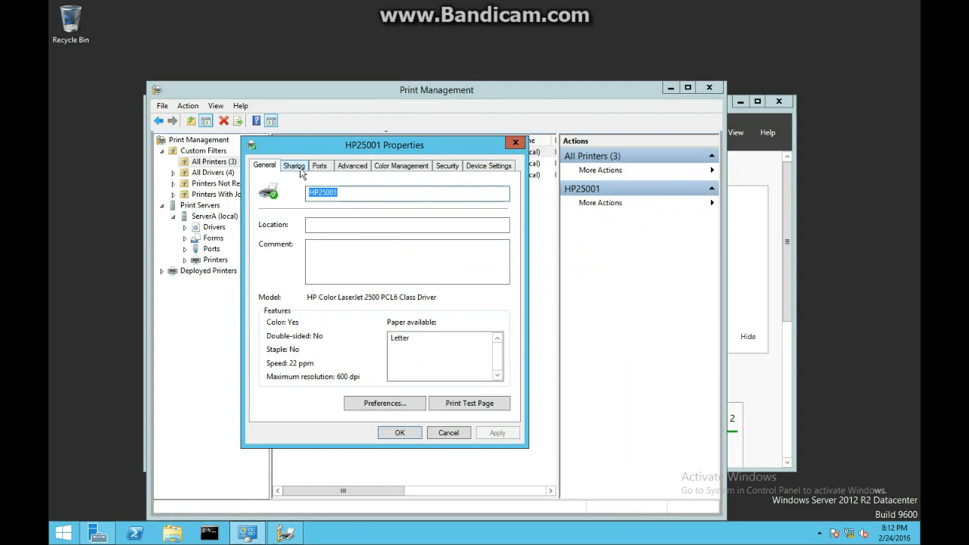
pyautogui.click(297, 165)
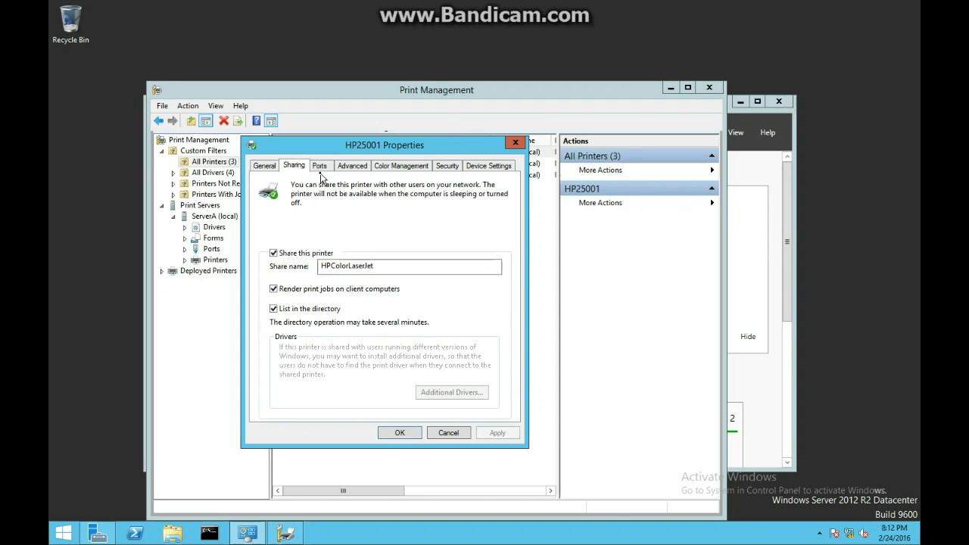
pyautogui.click(400, 432)
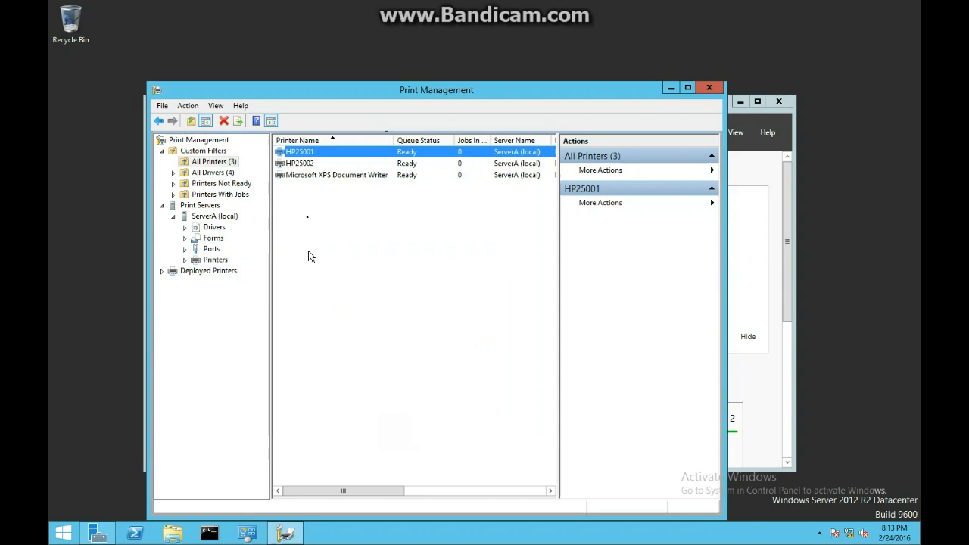
# Step: Open the properties of printer HP25002 and review its sharing settings
pyautogui.click(301, 163)
pyautogui.rightClick(303, 167)
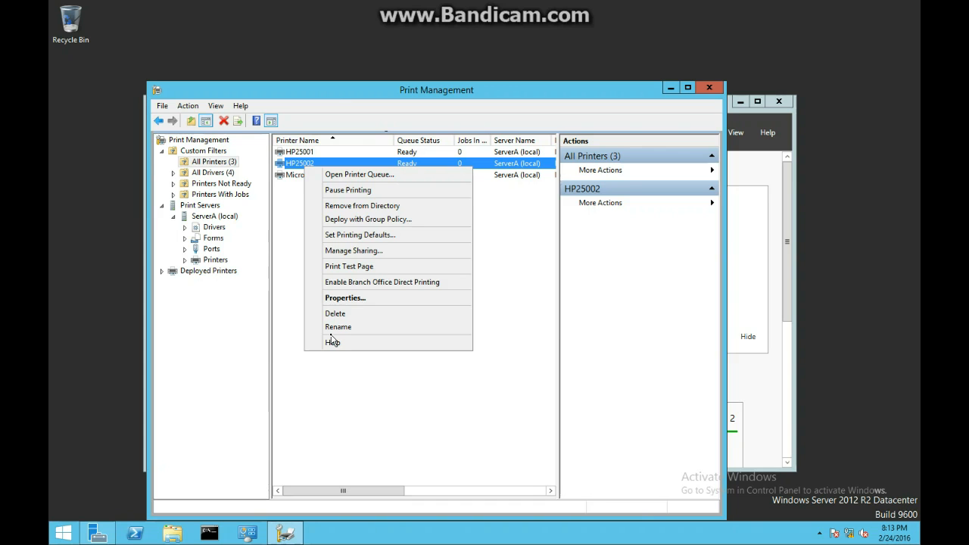
pyautogui.click(344, 298)
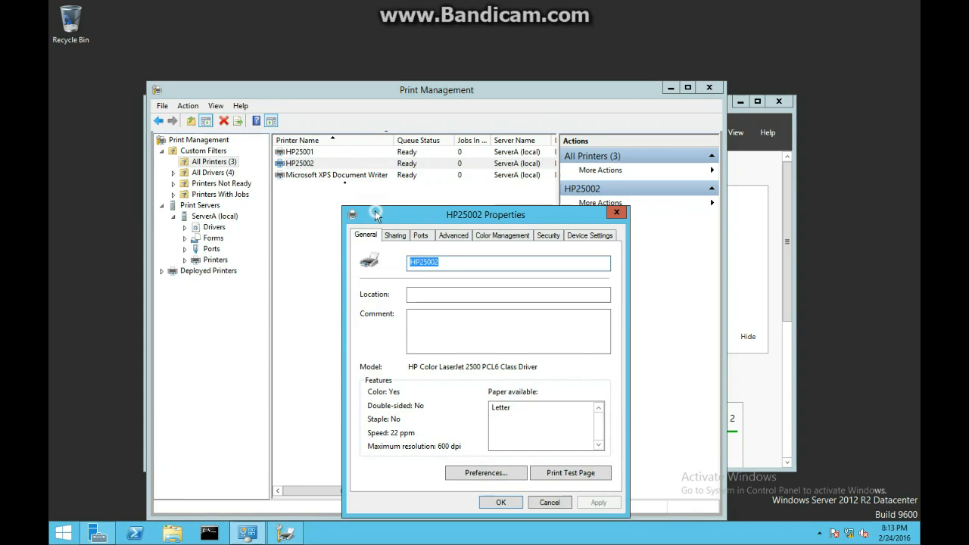
pyautogui.moveTo(375, 211); pyautogui.dragTo(281, 120)
pyautogui.click(301, 144)
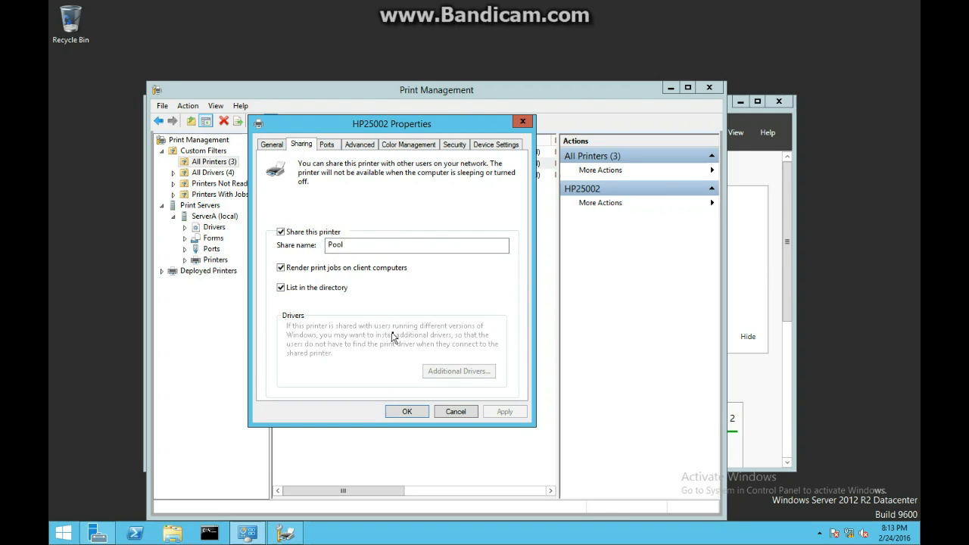
# Step: Enable printer pooling for HP25002, assign it both ports LPT1 and LPT2, and apply the changes
pyautogui.click(360, 144)
pyautogui.click(326, 144)
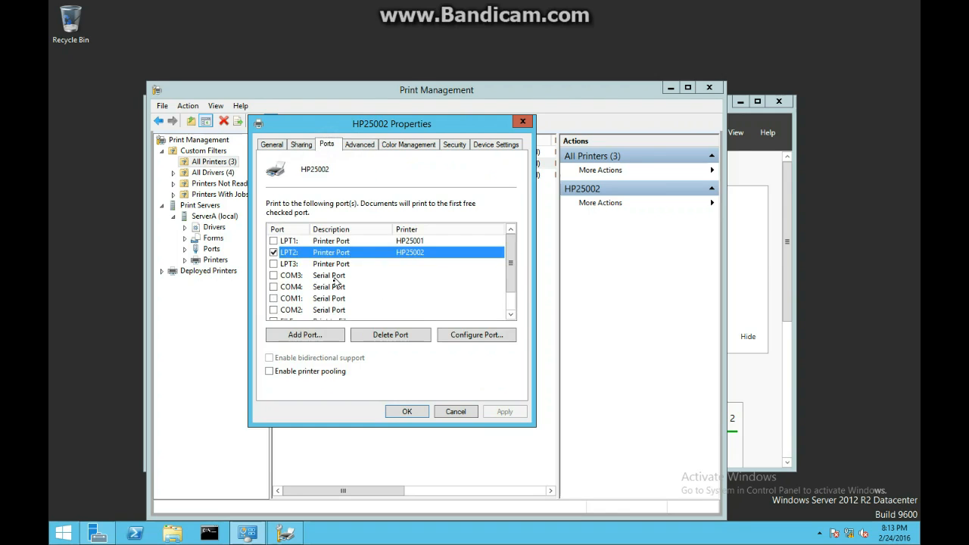
pyautogui.click(273, 242)
pyautogui.click(274, 252)
pyautogui.click(311, 371)
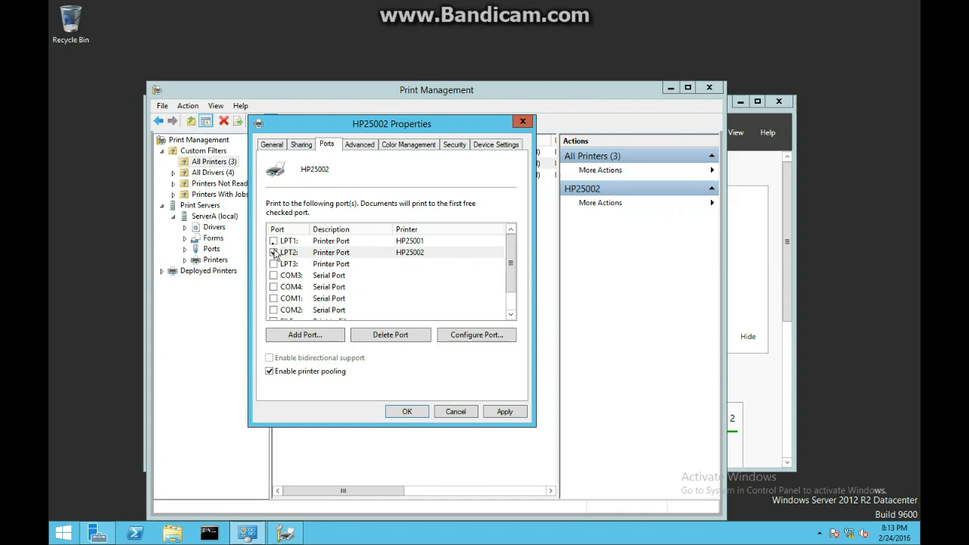
pyautogui.click(274, 241)
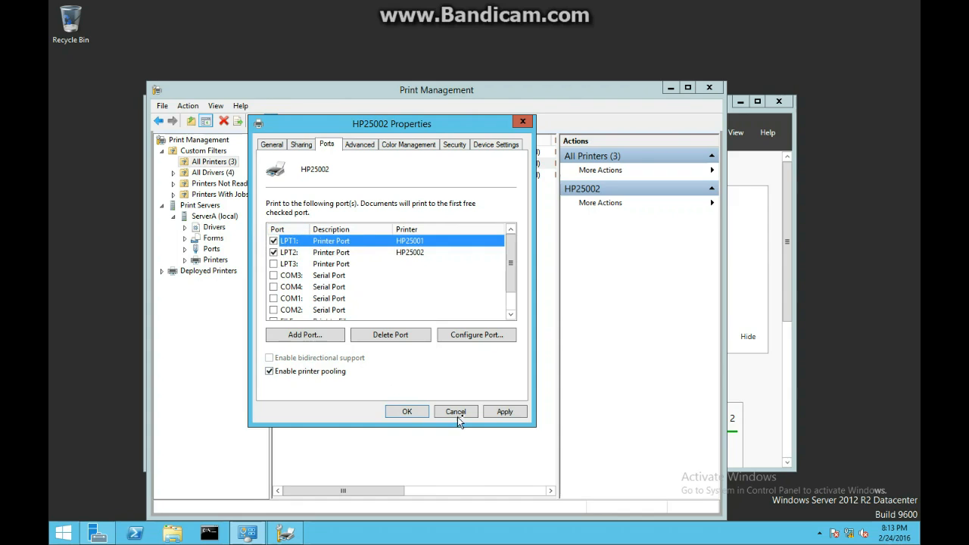
pyautogui.click(503, 412)
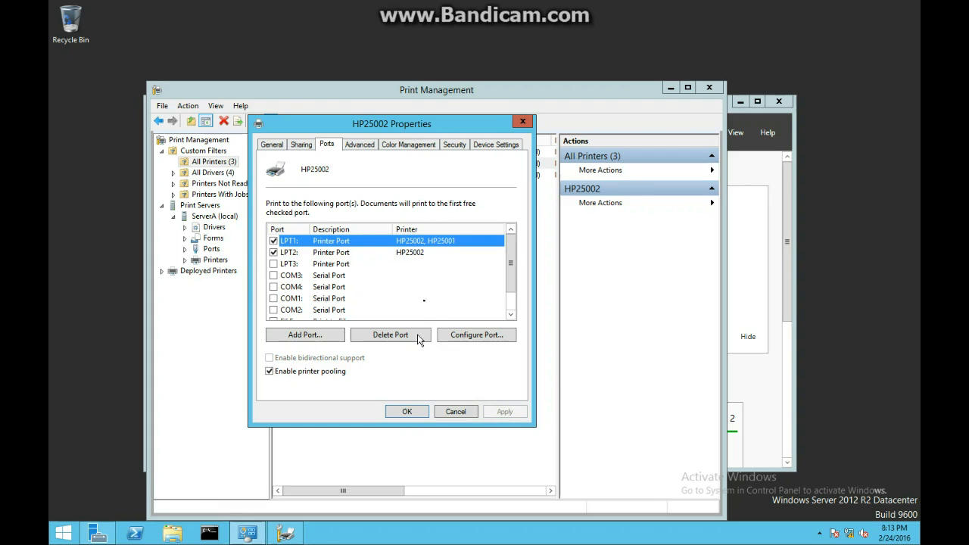
pyautogui.click(421, 249)
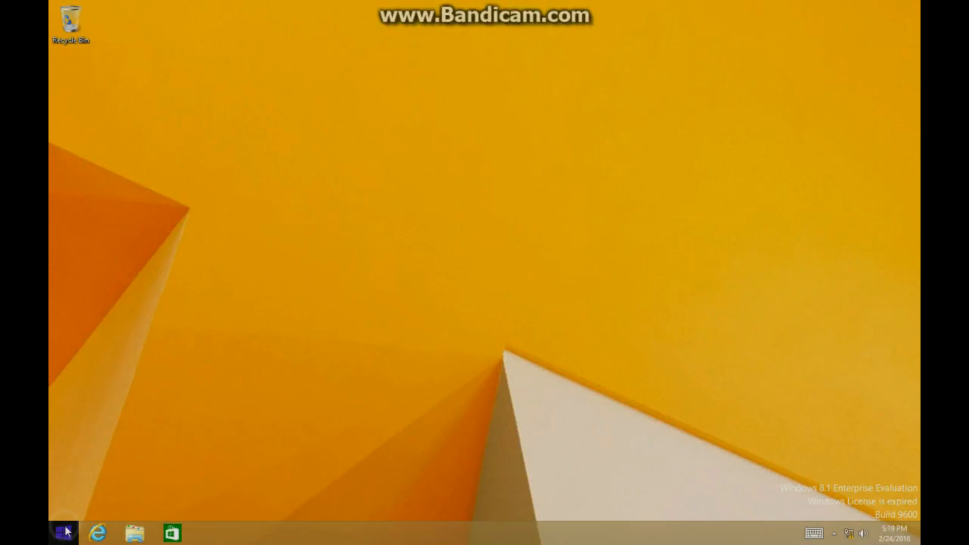
# Step: On the Windows 8.1 workstation, view devices and printers and add the shared printer HP25002 on ServerA
pyautogui.rightClick(64, 534)
pyautogui.click(128, 447)
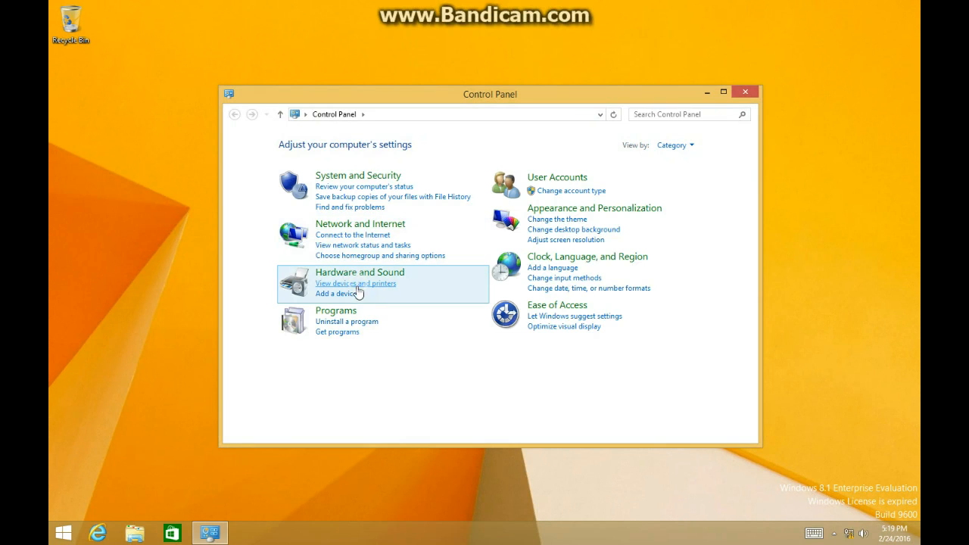
pyautogui.click(359, 283)
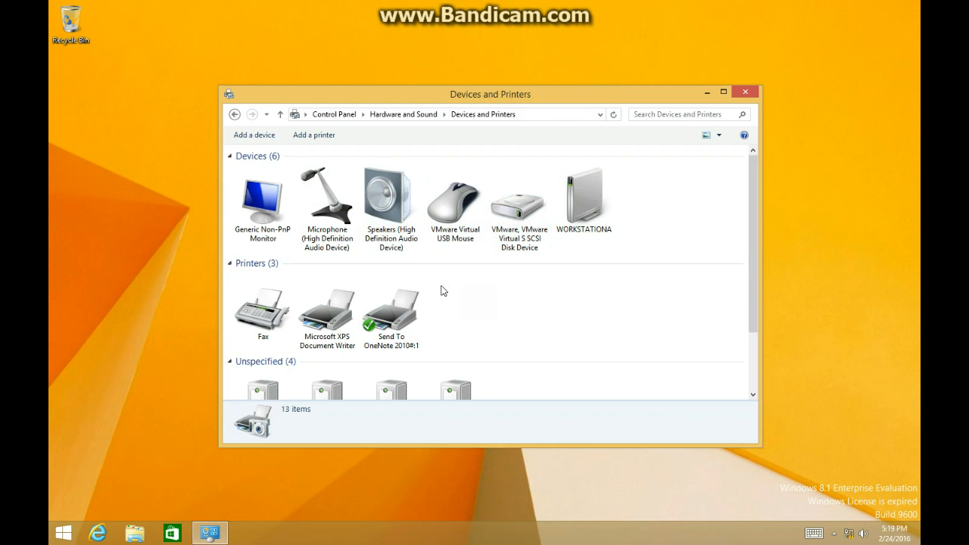
pyautogui.click(311, 136)
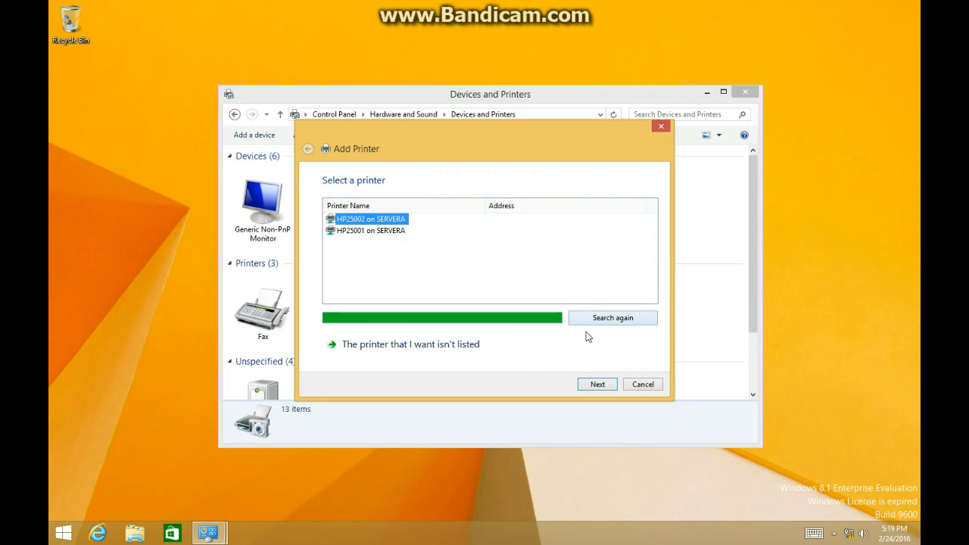
pyautogui.click(597, 384)
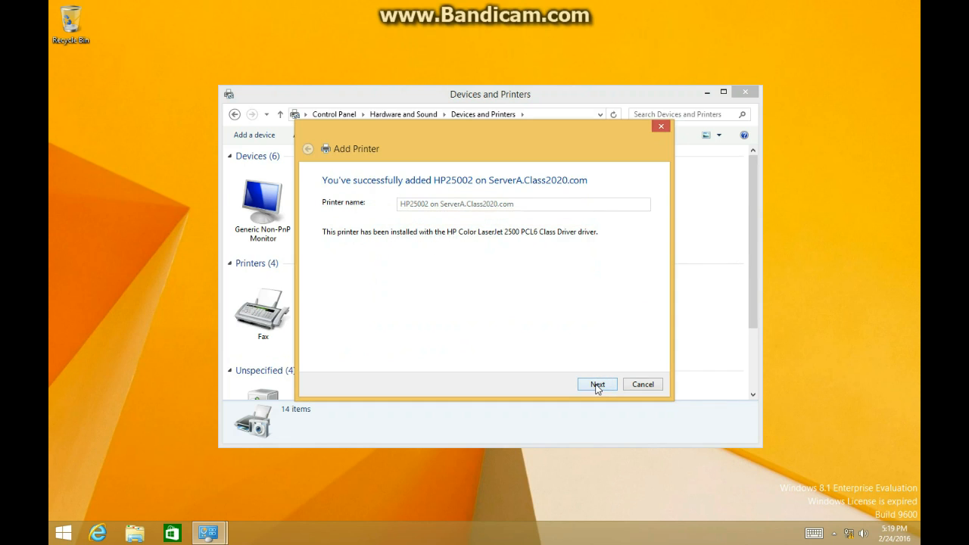
pyautogui.click(597, 385)
pyautogui.click(598, 385)
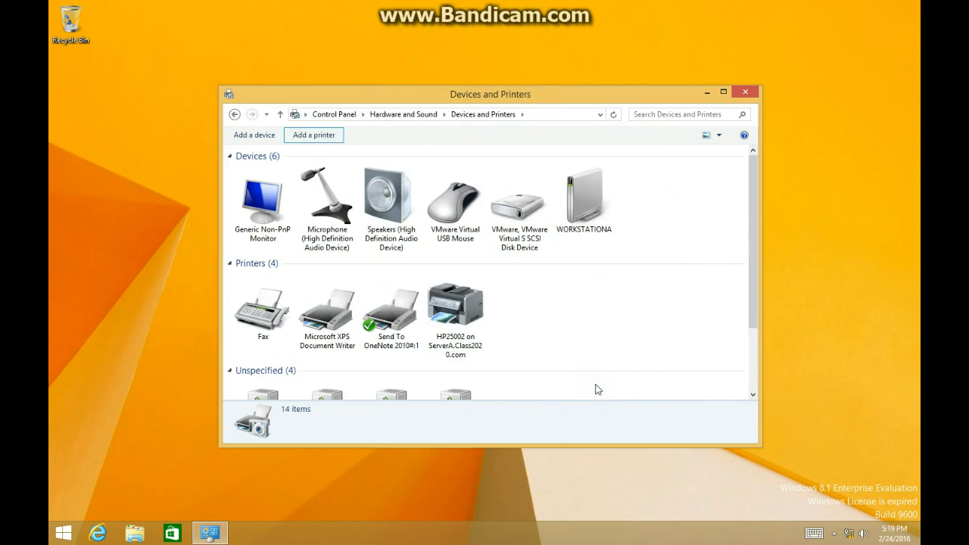
# Step: Add the shared printer HP25001 on ServerA to the workstation as the default printer
pyautogui.click(313, 136)
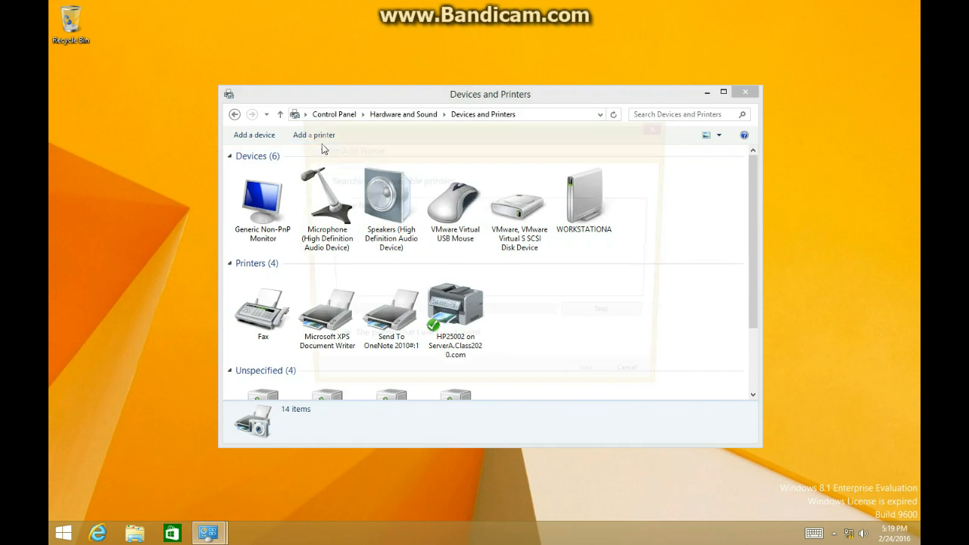
pyautogui.click(590, 388)
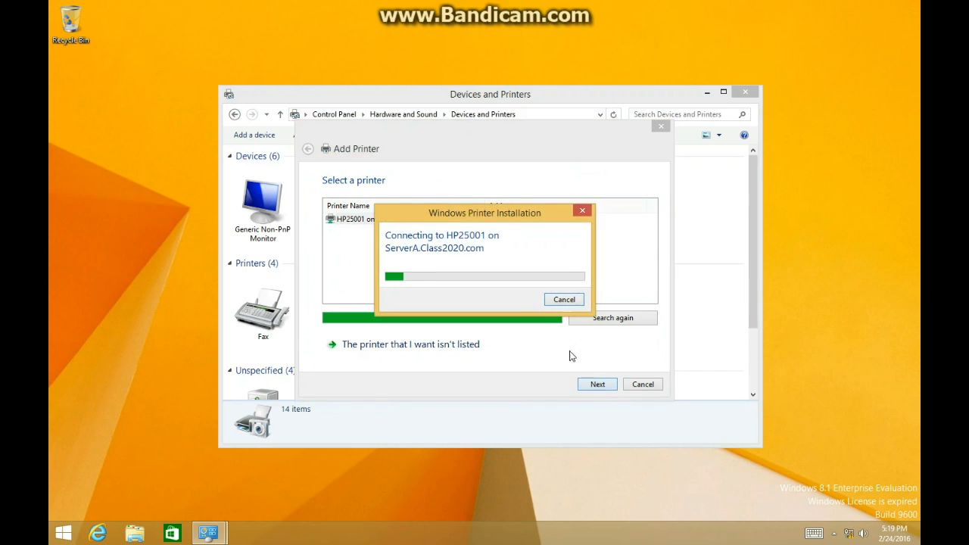
pyautogui.click(598, 384)
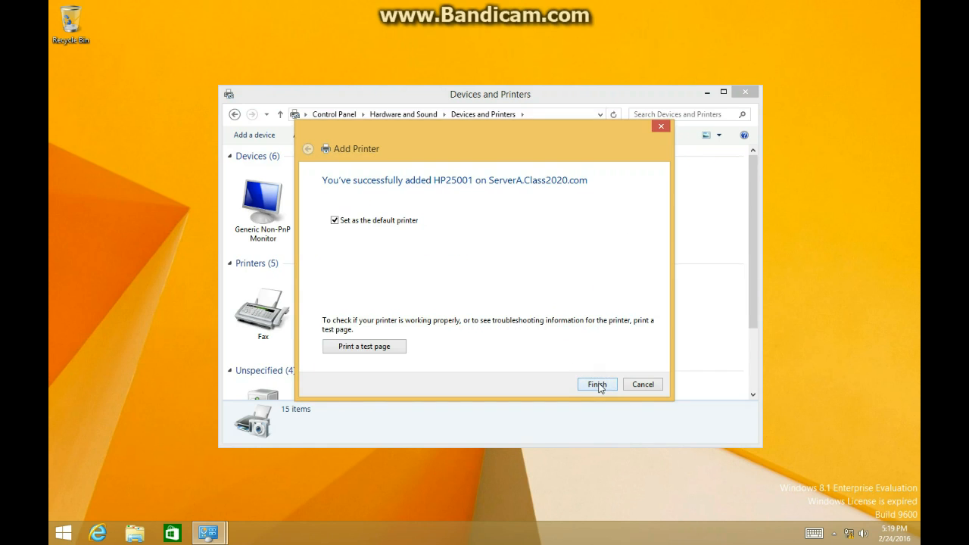
pyautogui.click(598, 384)
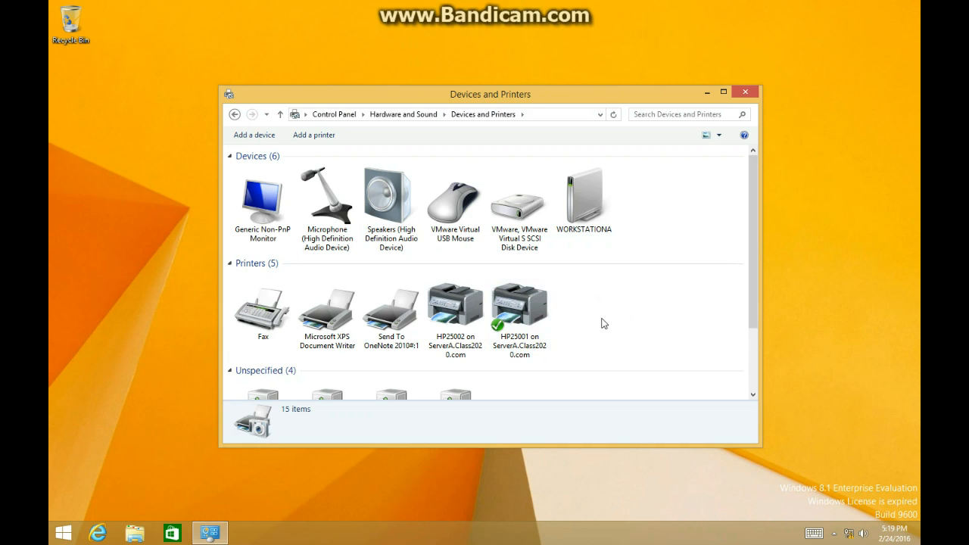
# Step: Open the printer properties of HP25002 on the workstation and examine the LPT1 and LPT2 port assignments
pyautogui.click(461, 307)
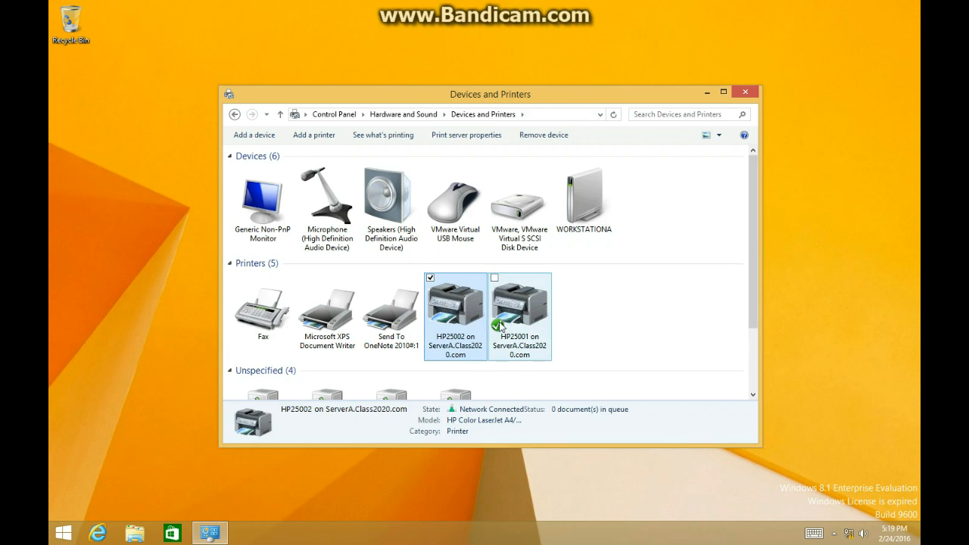
pyautogui.rightClick(436, 299)
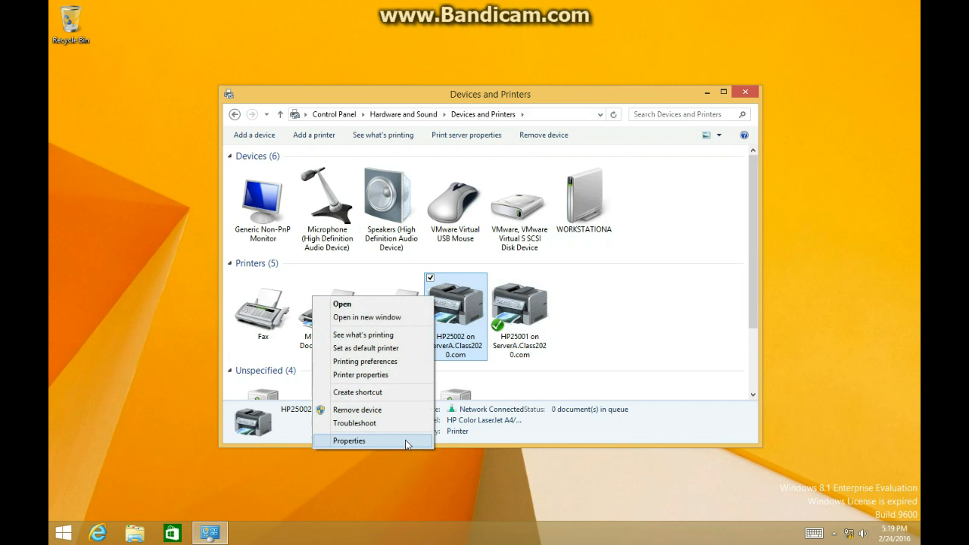
pyautogui.click(371, 375)
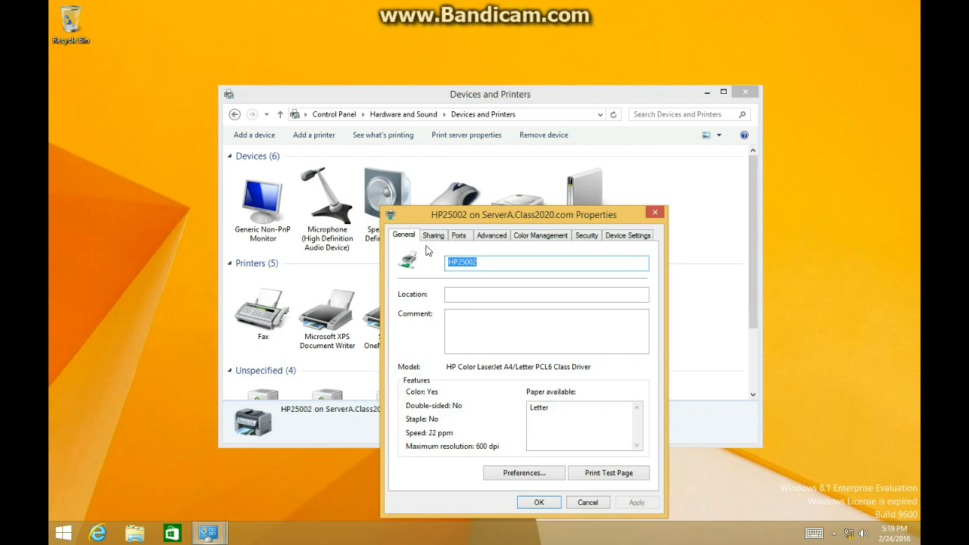
pyautogui.click(459, 236)
pyautogui.click(462, 346)
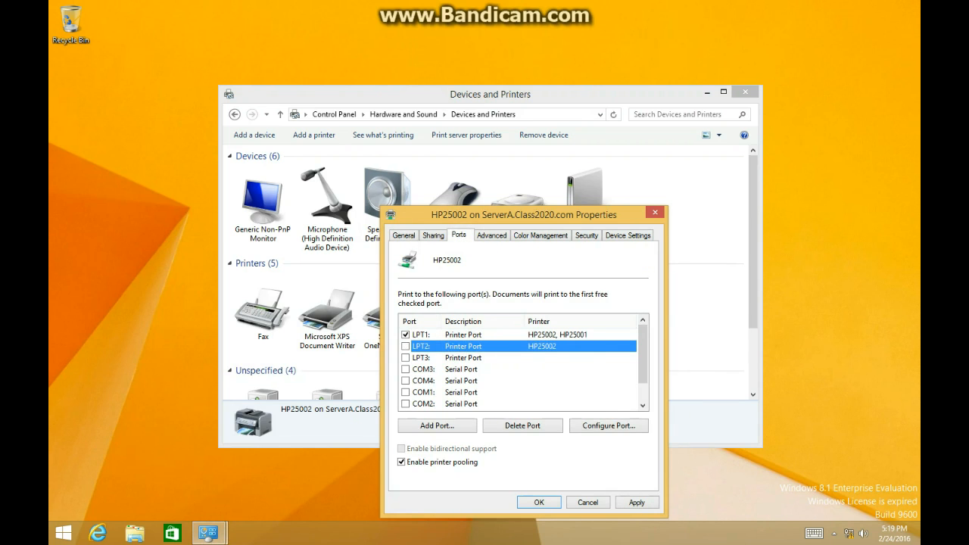
pyautogui.click(550, 334)
pyautogui.click(551, 346)
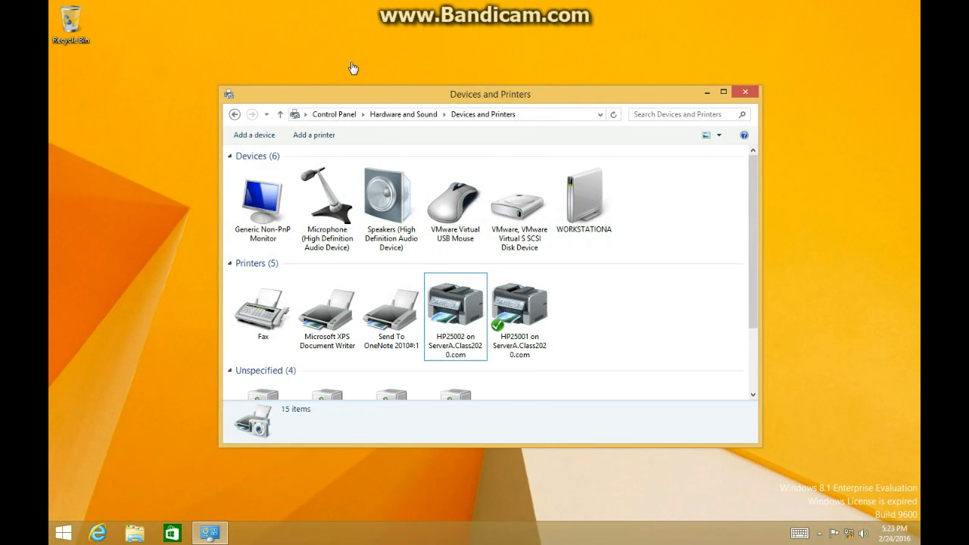
# Step: Remove the printer HP25002 on ServerA from the workstation's devices
pyautogui.click(543, 87)
pyautogui.rightClick(519, 302)
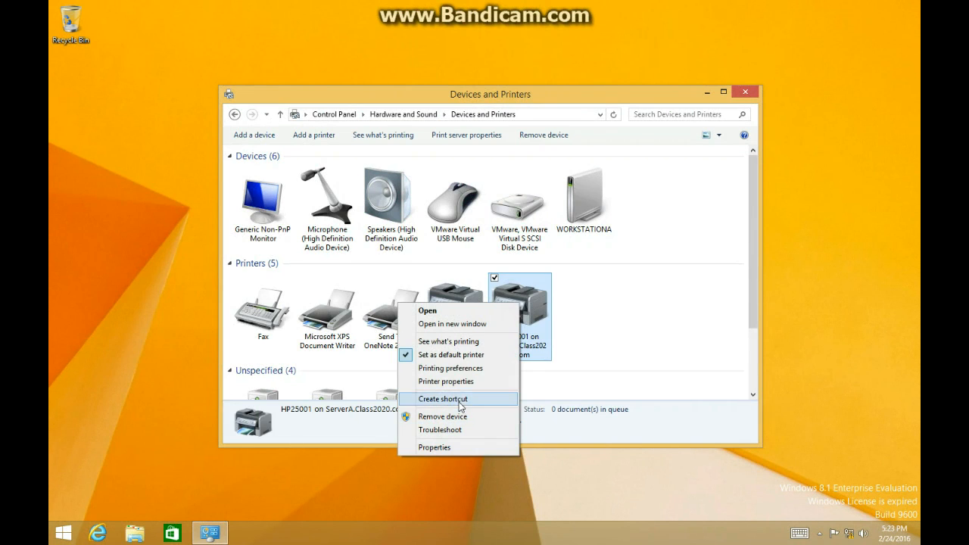
pyautogui.click(615, 342)
pyautogui.rightClick(450, 326)
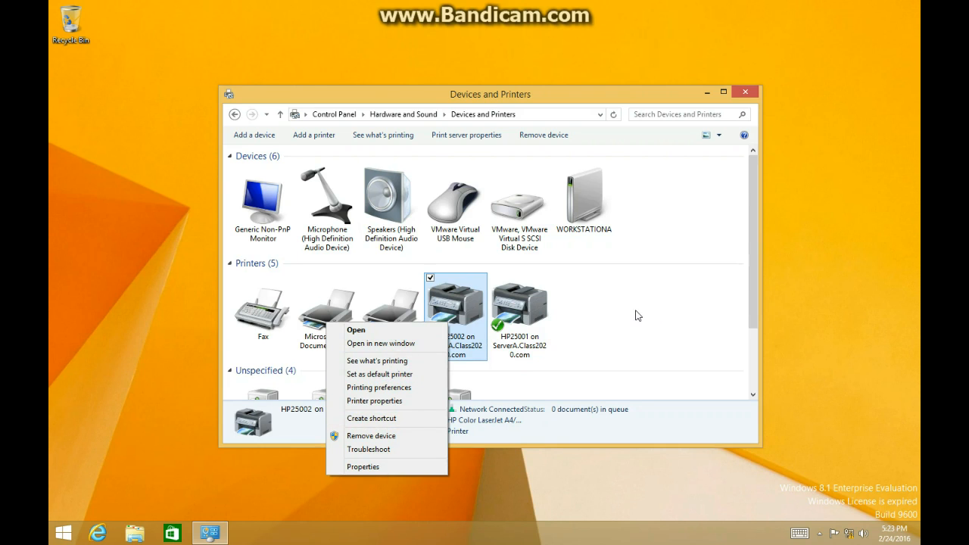
pyautogui.click(551, 140)
pyautogui.click(527, 271)
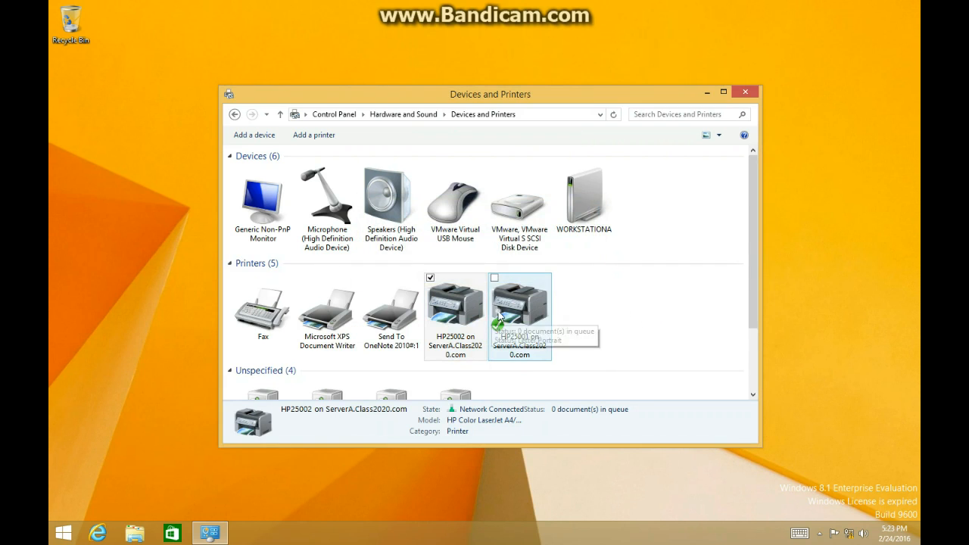
# Step: Remove the printer HP25001 on ServerA from the workstation's devices
pyautogui.click(455, 312)
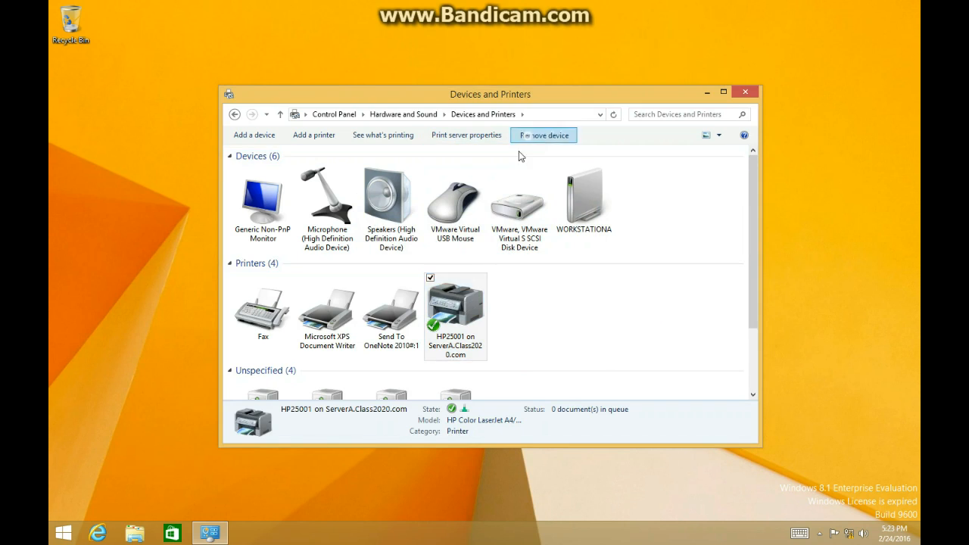
pyautogui.click(530, 135)
pyautogui.click(530, 261)
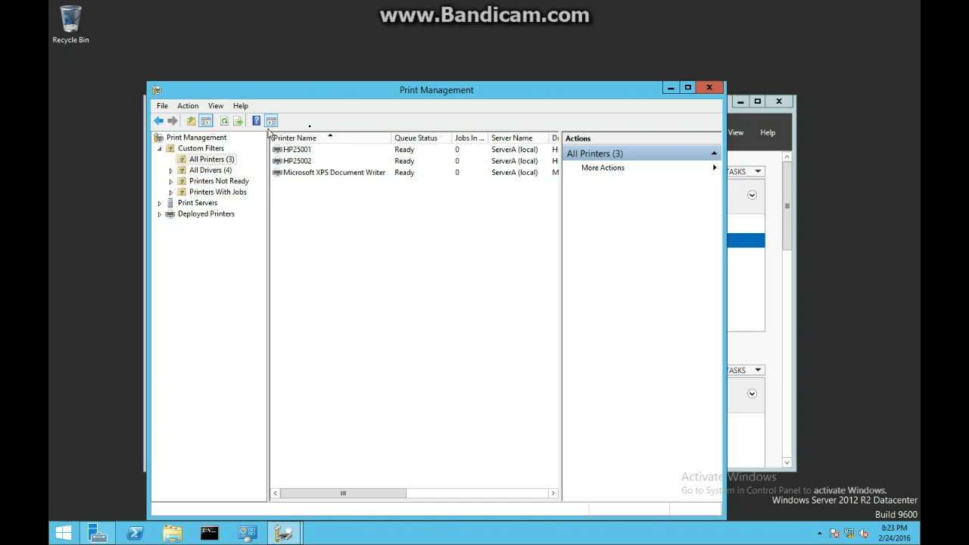
# Step: In Print Management on ServerA, start deploying HP25001 with Group Policy and choose the Default Domain Policy as its GPO
pyautogui.click(303, 151)
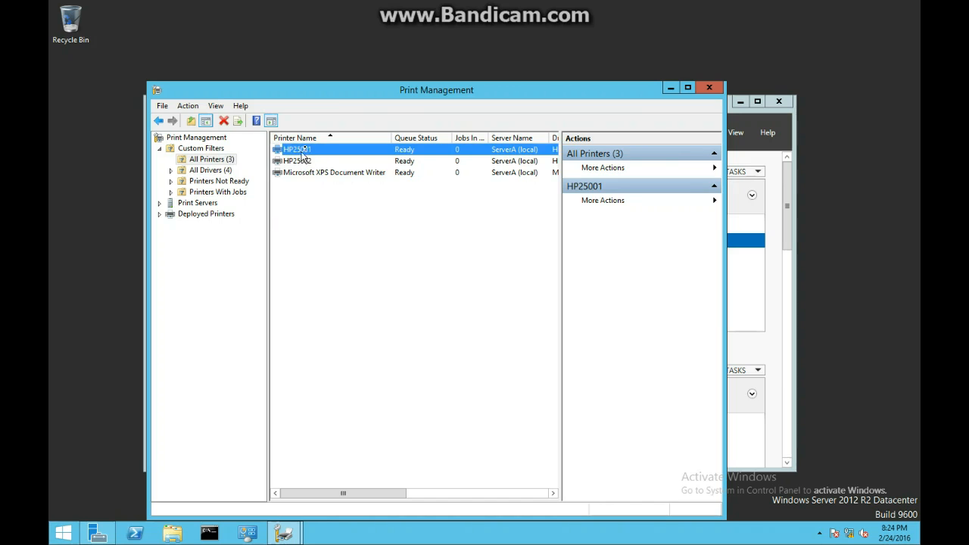
pyautogui.rightClick(306, 152)
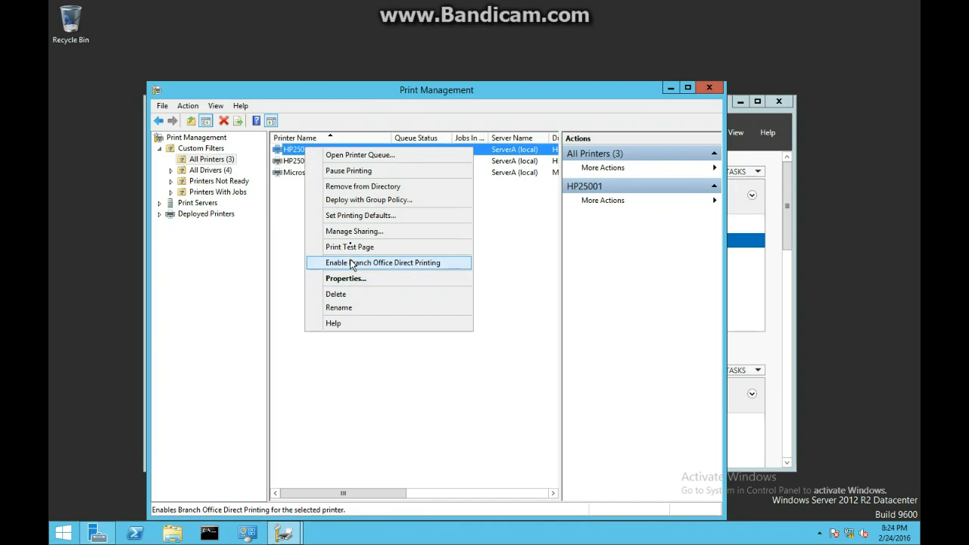
pyautogui.click(369, 200)
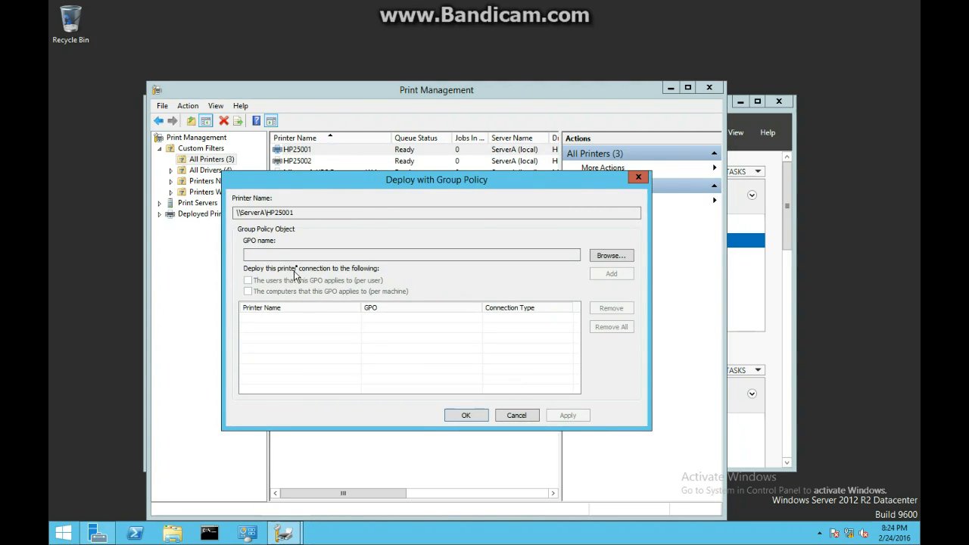
pyautogui.click(596, 261)
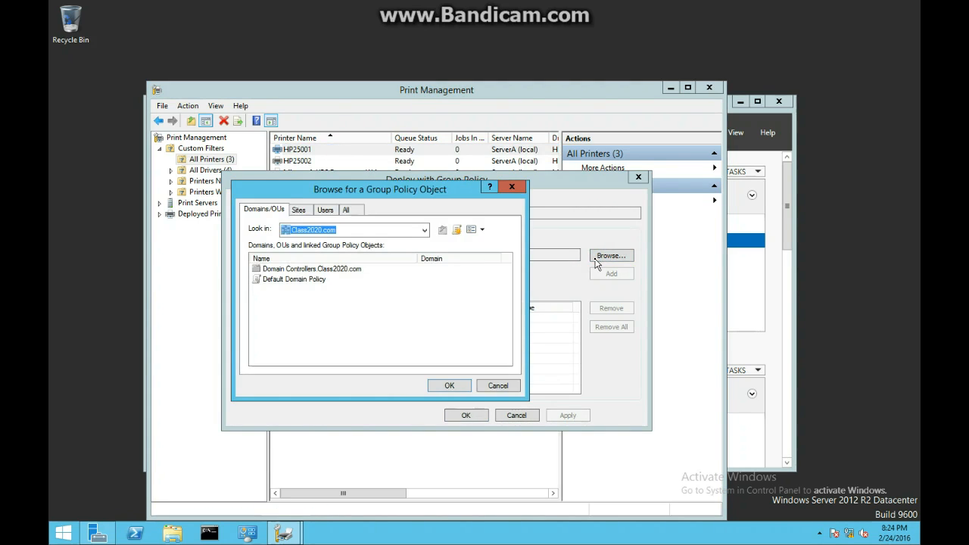
pyautogui.click(280, 280)
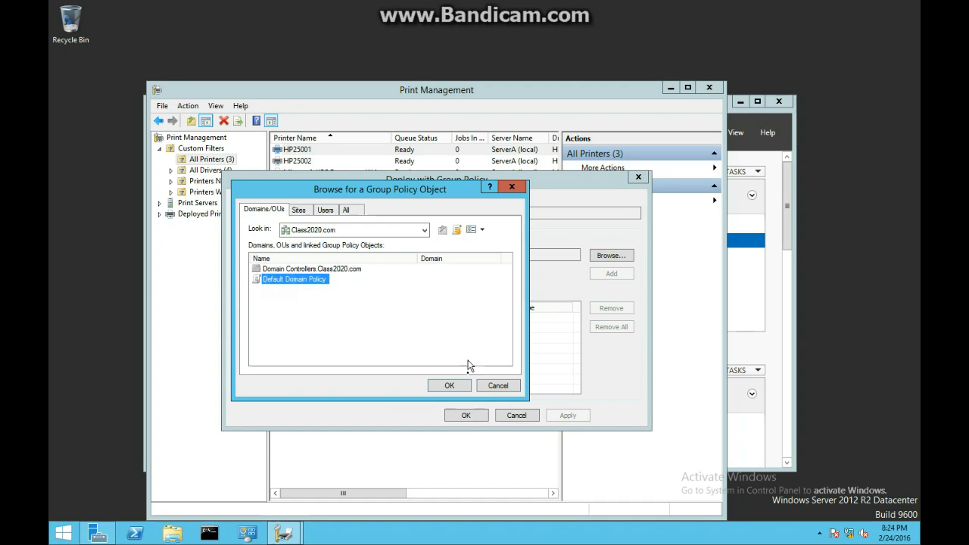
pyautogui.click(450, 386)
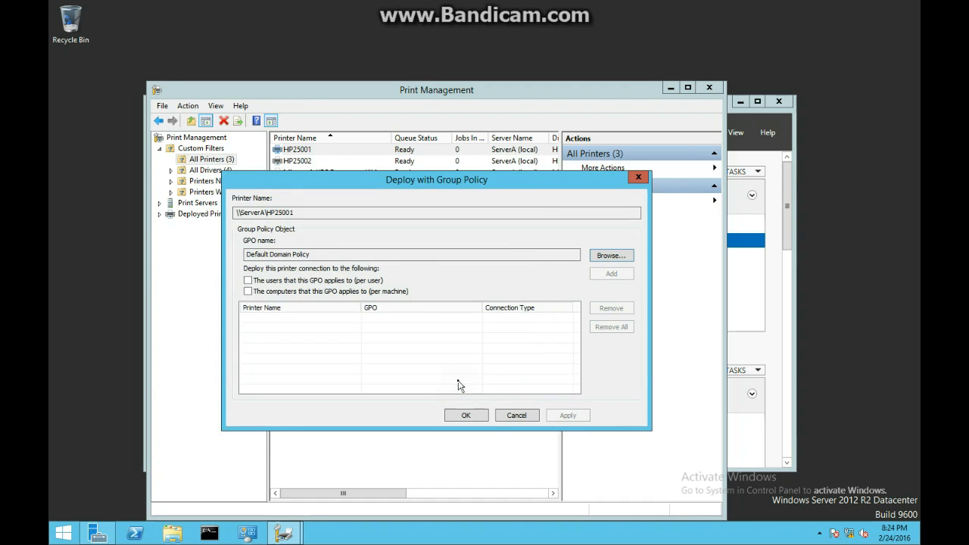
# Step: Add the HP25001 deployment for the users the GPO applies to (per user) and apply it
pyautogui.click(317, 284)
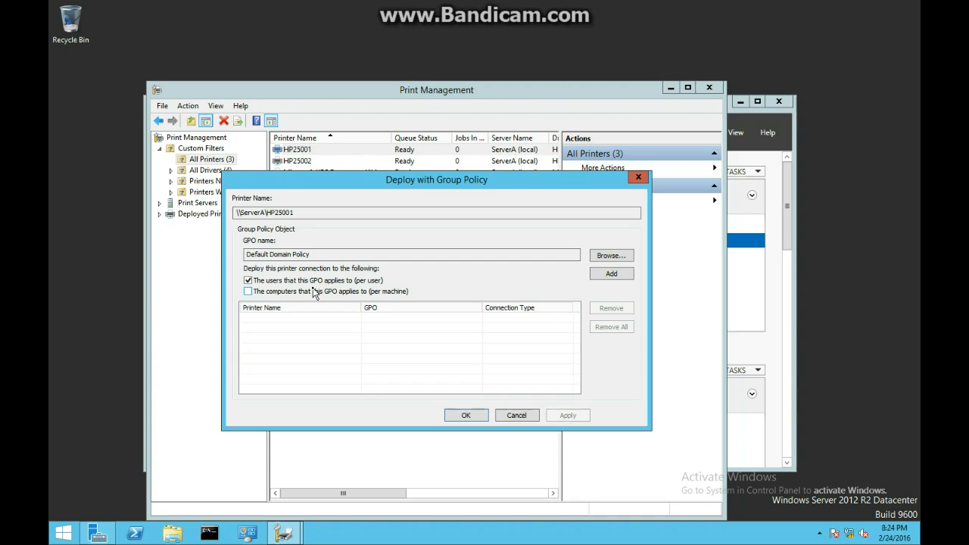
pyautogui.click(612, 274)
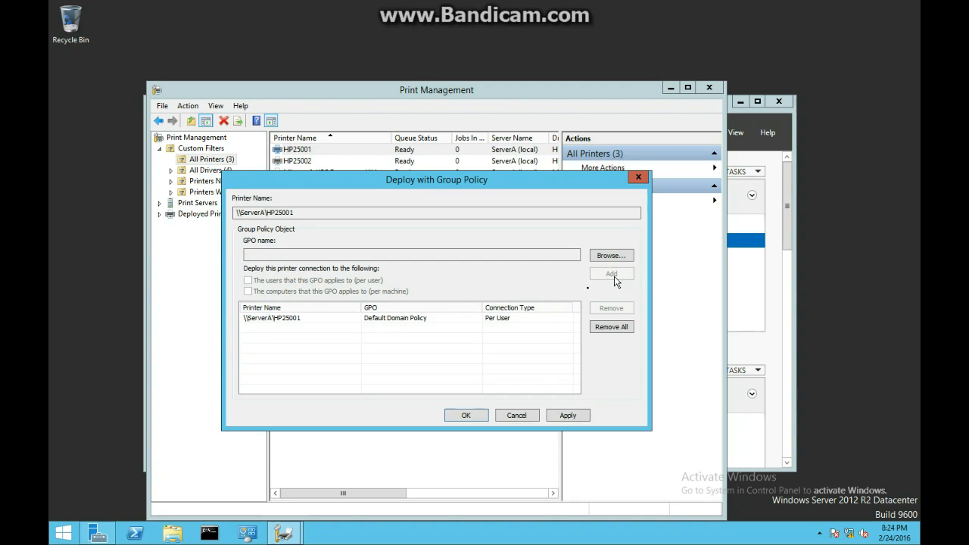
pyautogui.click(290, 319)
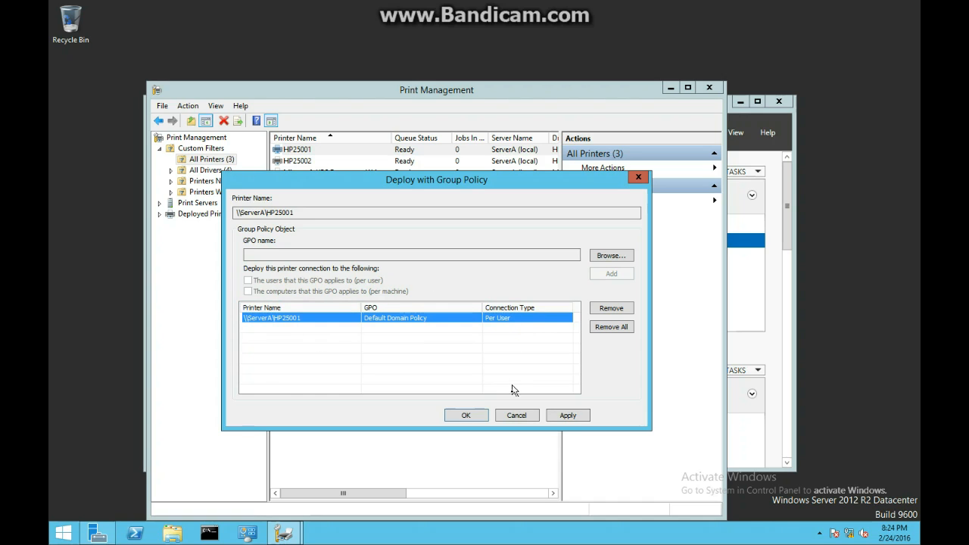
pyautogui.click(563, 416)
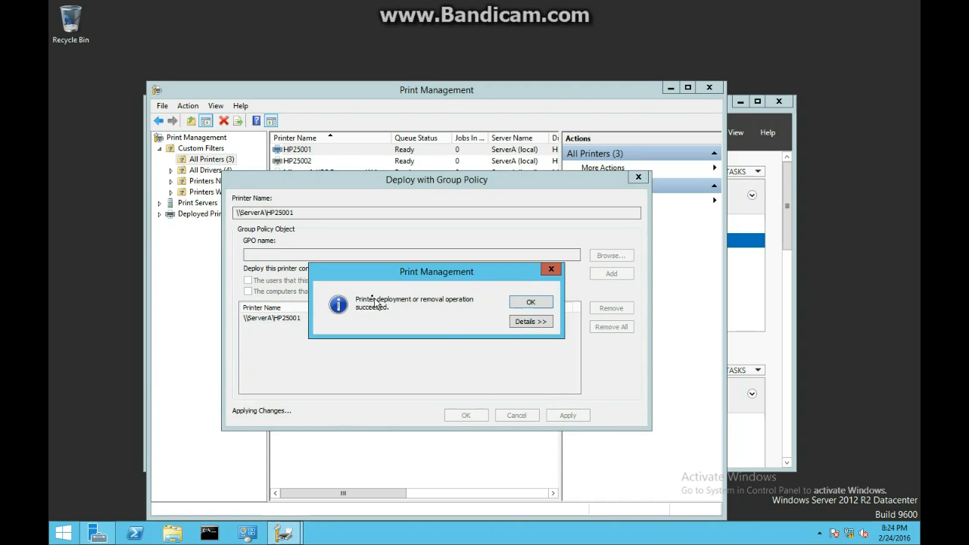
pyautogui.click(523, 305)
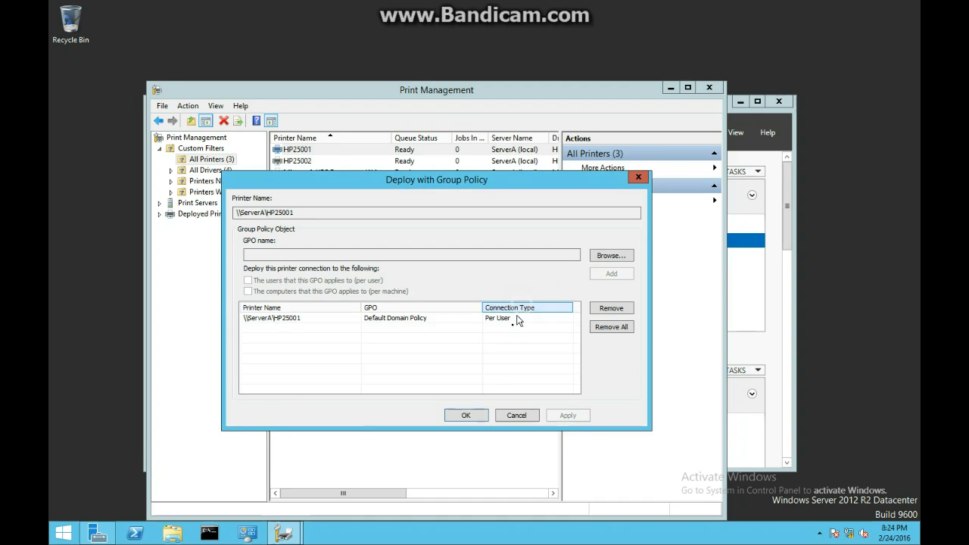
# Step: Confirm the Group Policy deployment of HP25001
pyautogui.click(466, 415)
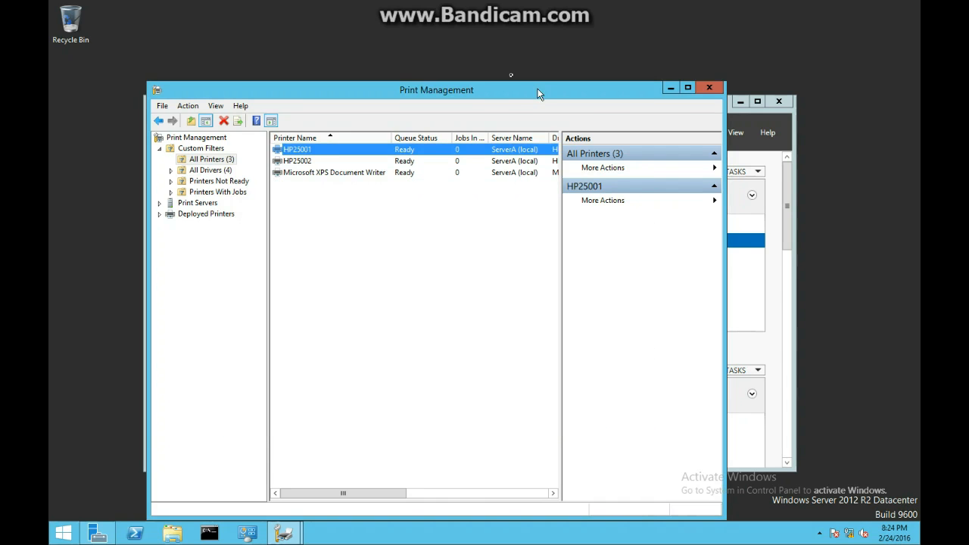
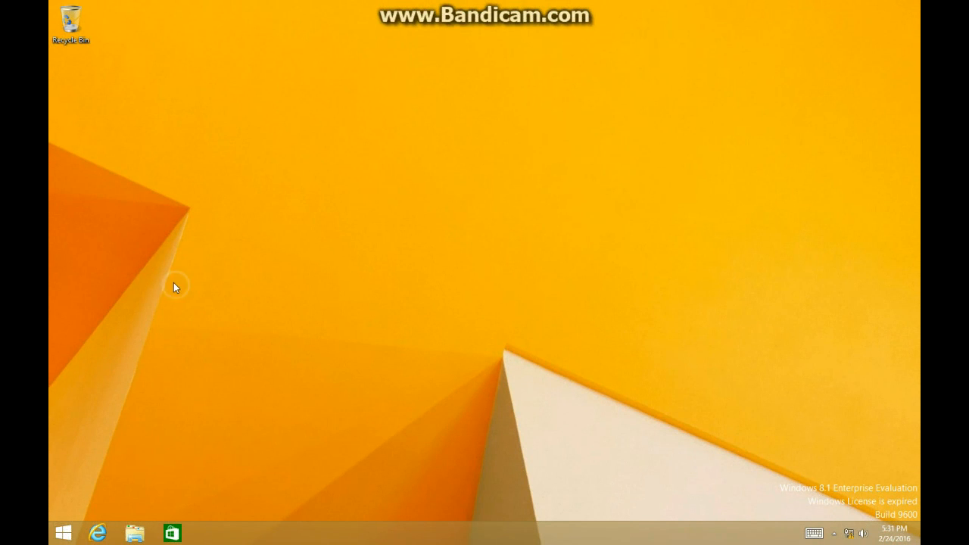
# Step: On the workstation, view Devices and Printers to check for the deployed HP25001 on ServerA
pyautogui.rightClick(63, 534)
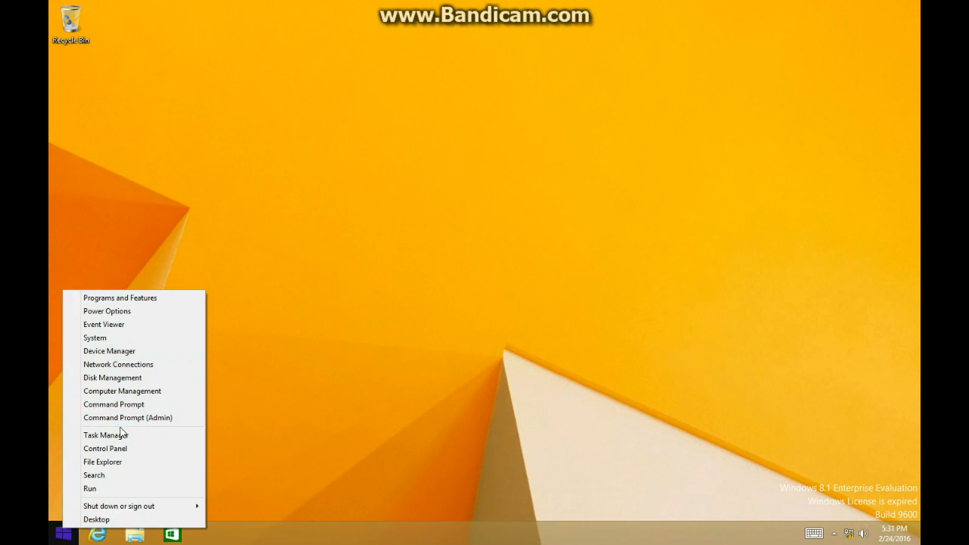
pyautogui.click(105, 448)
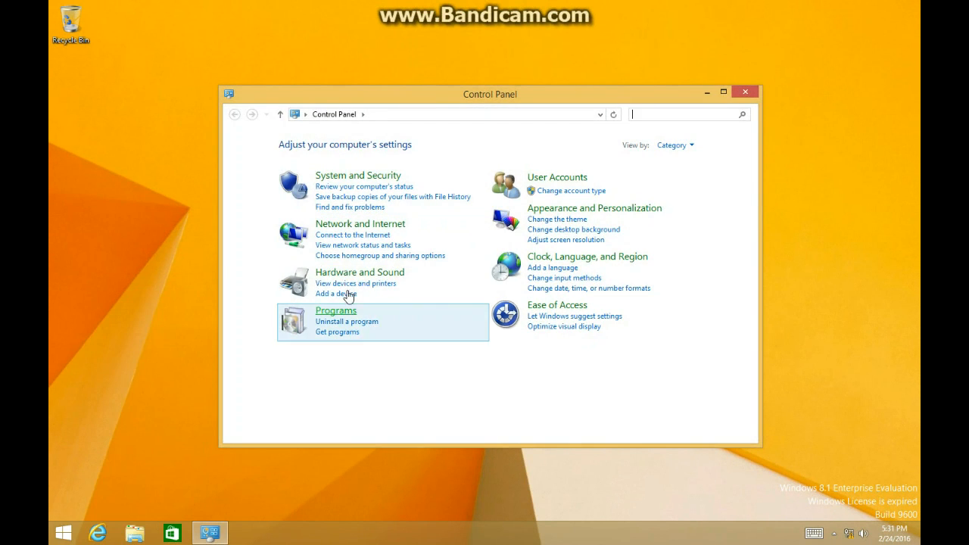
pyautogui.click(350, 285)
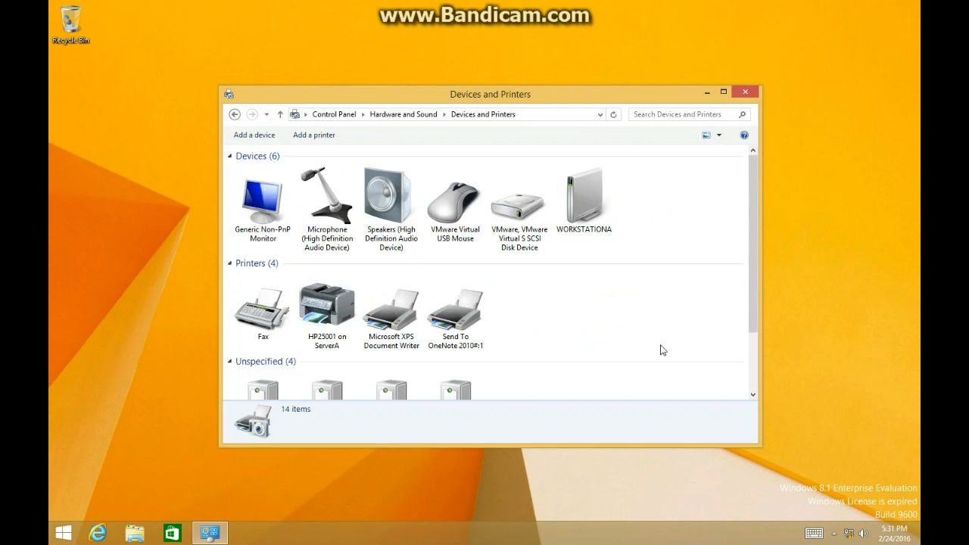
pyautogui.click(327, 318)
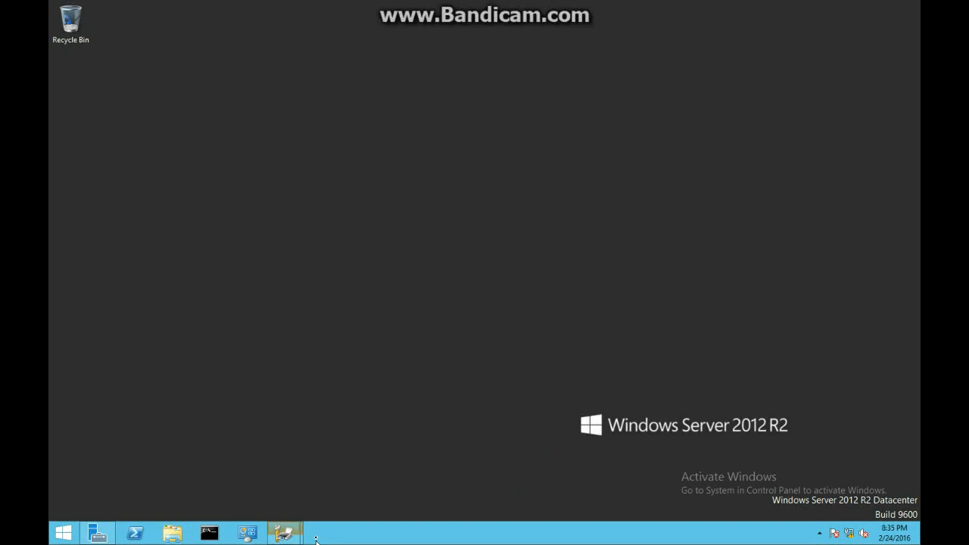
# Step: In Print Management on ServerA, start adding a printer on existing port LPT3 with the existing HP Color LaserJet 2500 PCL6 Class Driver
pyautogui.moveTo(295, 530)
pyautogui.click(326, 451)
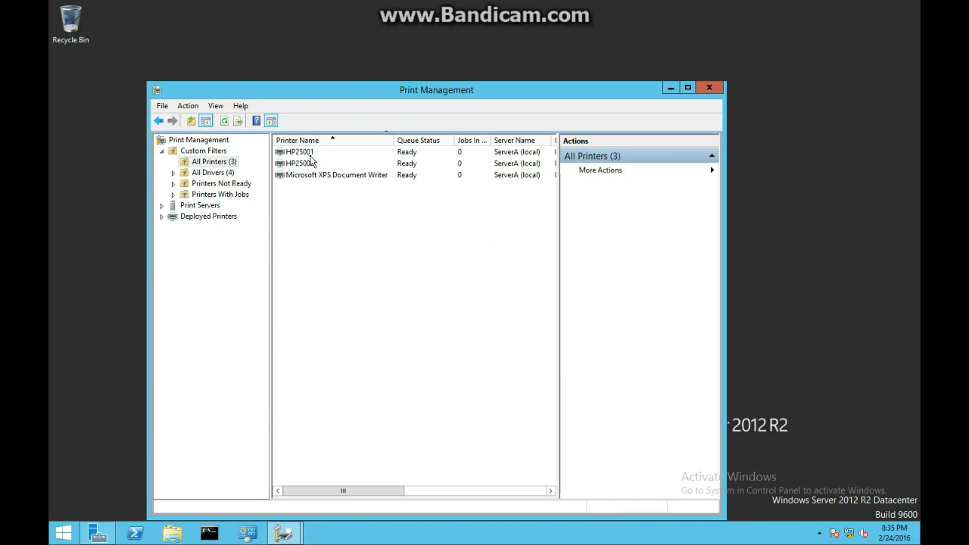
pyautogui.doubleClick(199, 206)
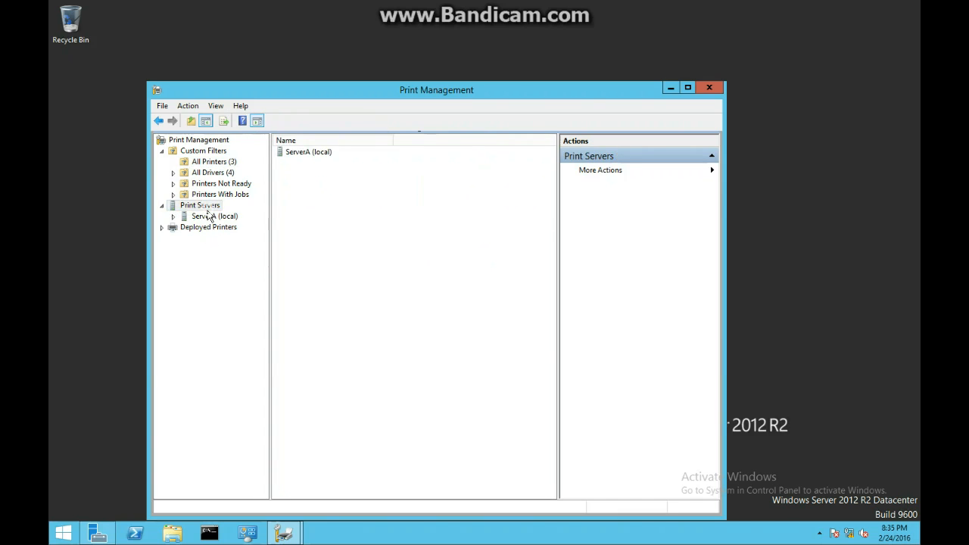
pyautogui.doubleClick(208, 217)
pyautogui.rightClick(209, 218)
pyautogui.click(240, 224)
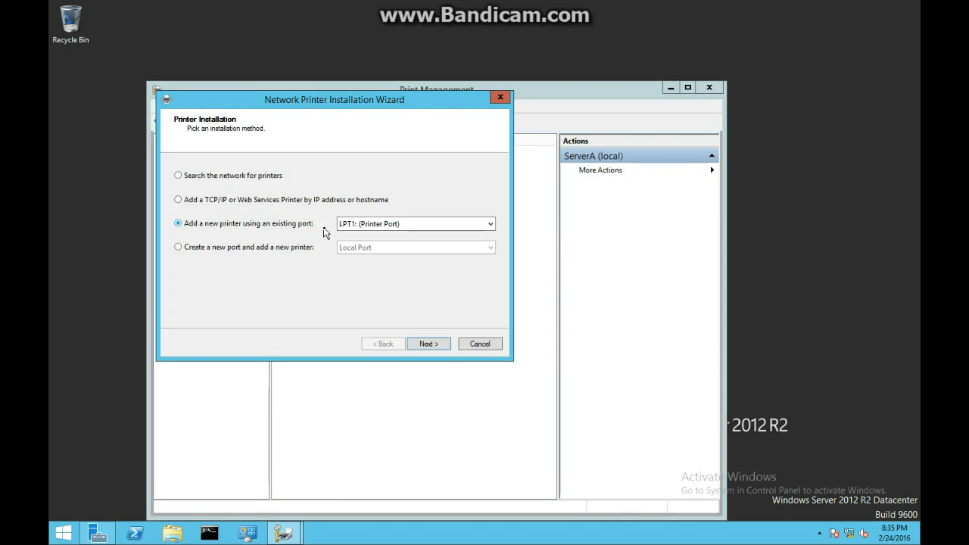
pyautogui.click(385, 224)
pyautogui.click(364, 254)
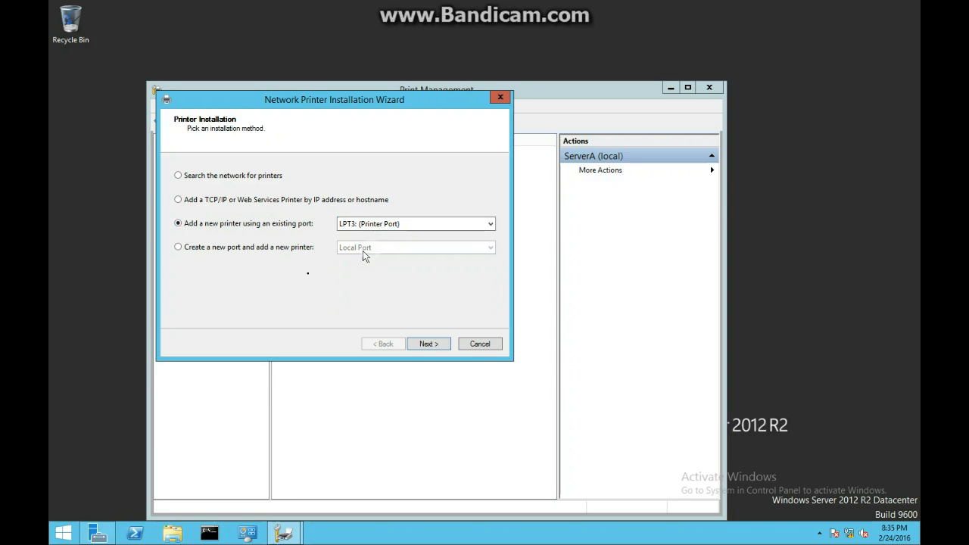
pyautogui.click(429, 344)
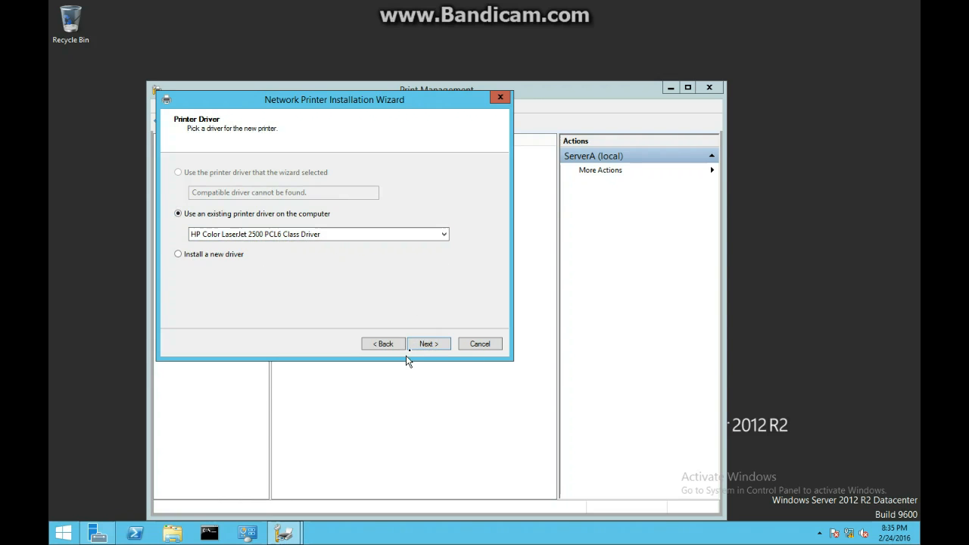
pyautogui.click(424, 346)
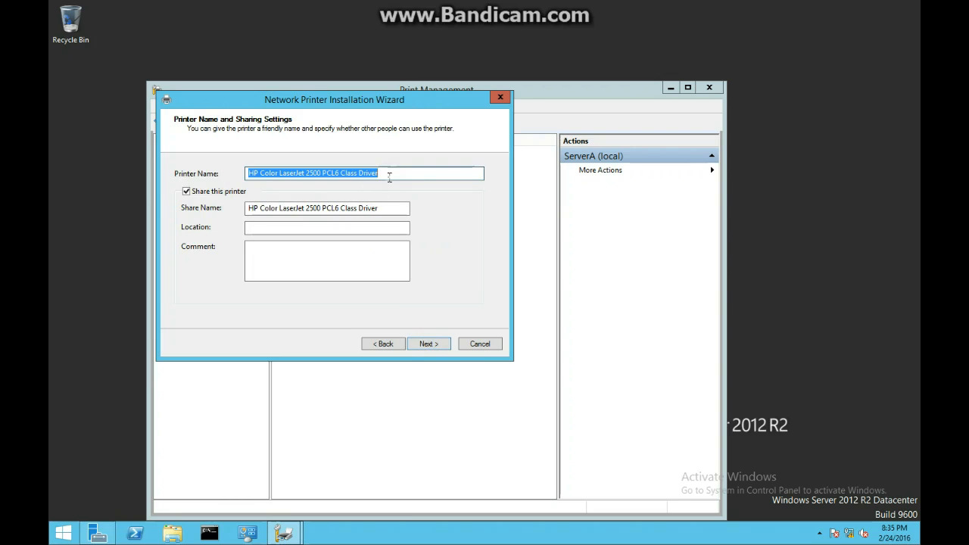
# Step: Name the new shared printer EmployeePrinter, keep its default share name, and finish installing it
pyautogui.press('BackSpace')
pyautogui.write('EmployeePrinter')
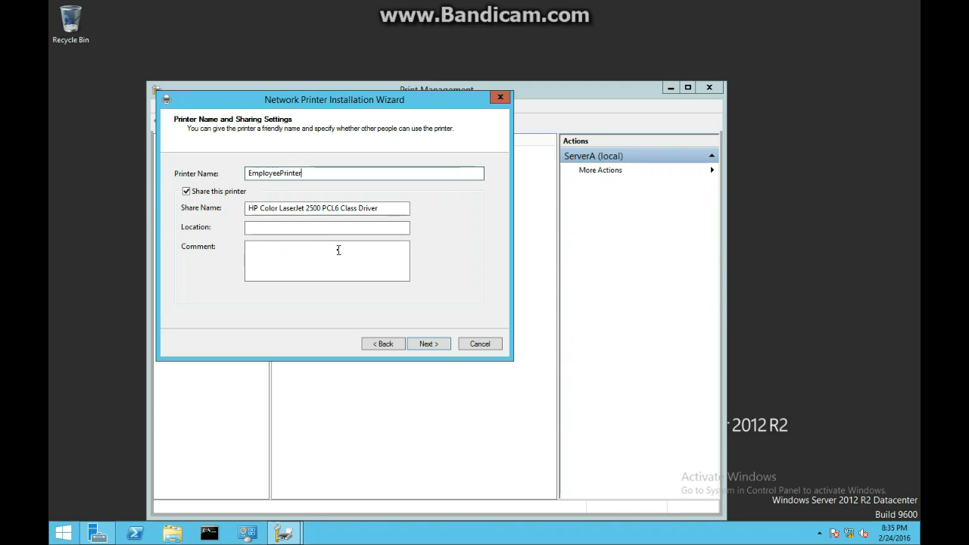
pyautogui.click(426, 342)
pyautogui.click(424, 343)
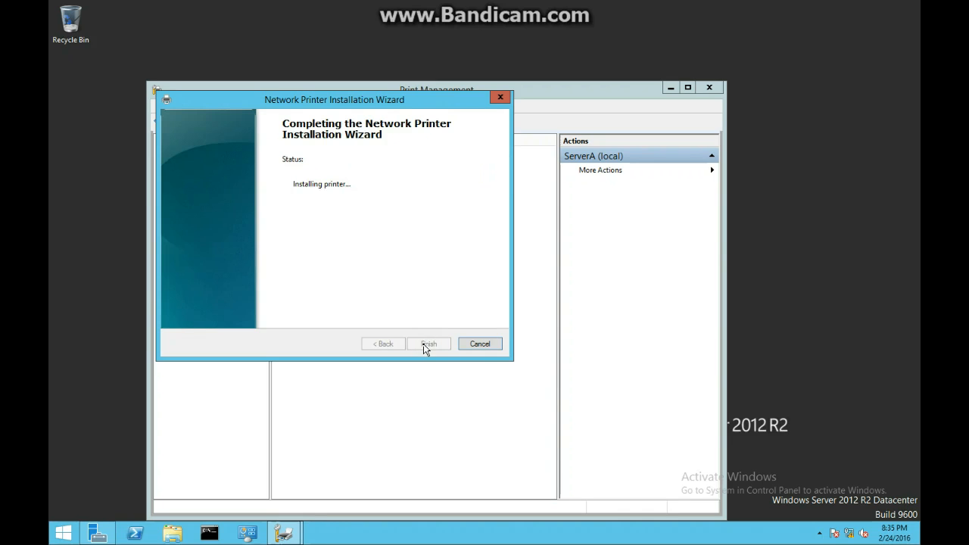
pyautogui.click(426, 345)
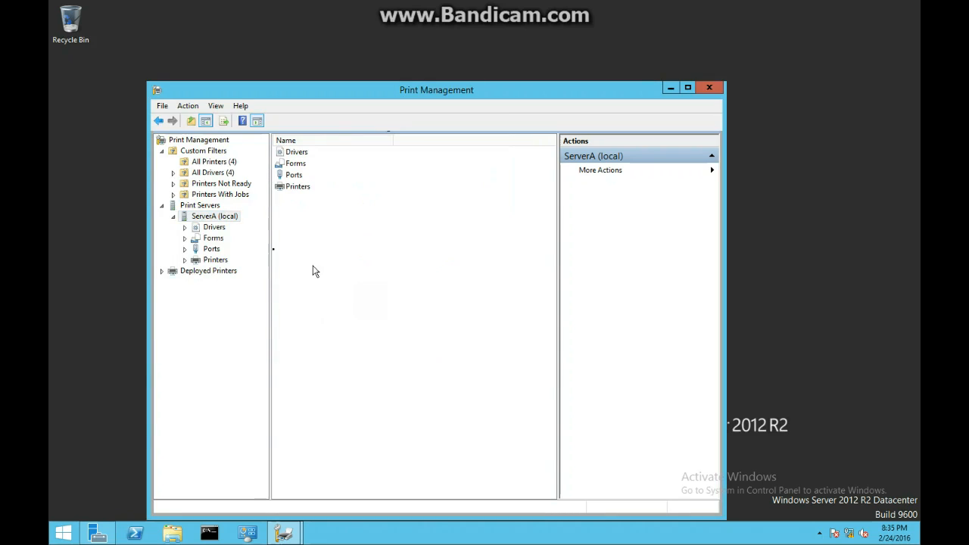
# Step: Start adding a second printer to ServerA on existing port LPT3, using the existing HP Color LaserJet 2500 driver
pyautogui.rightClick(217, 217)
pyautogui.click(250, 225)
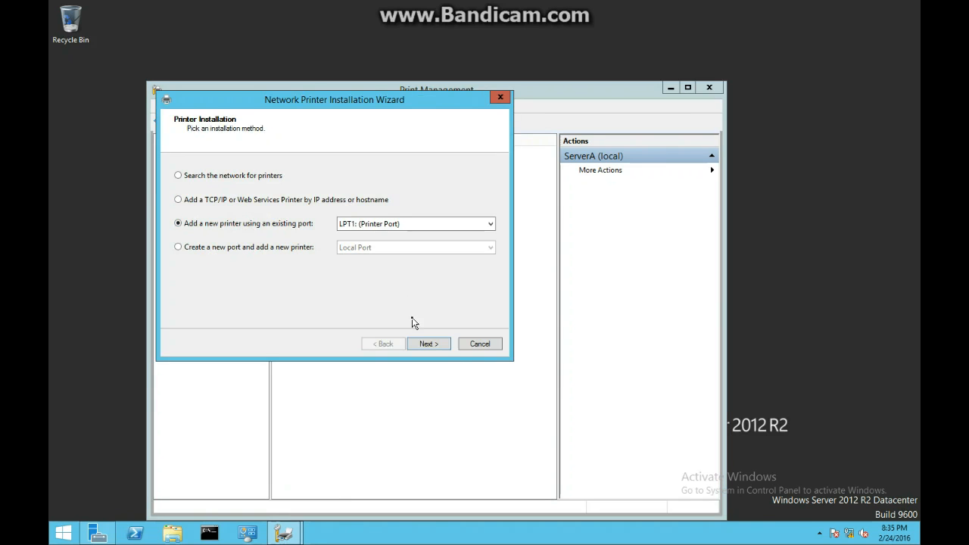
pyautogui.click(383, 224)
pyautogui.click(377, 261)
pyautogui.click(429, 344)
pyautogui.click(426, 343)
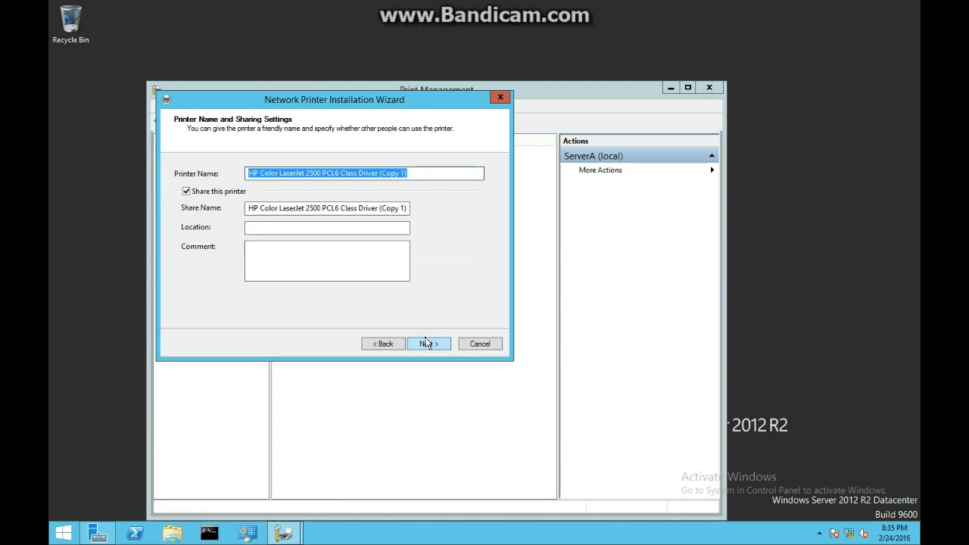
# Step: Name the second shared printer MarketingPrinter, keep its default share name, and finish installing it
pyautogui.write('MarketingPrin')
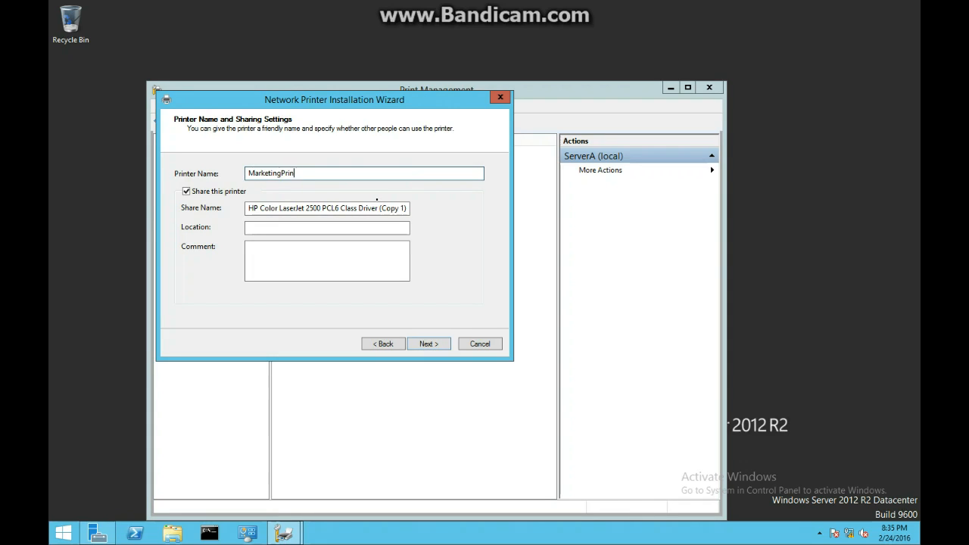
pyautogui.click(429, 344)
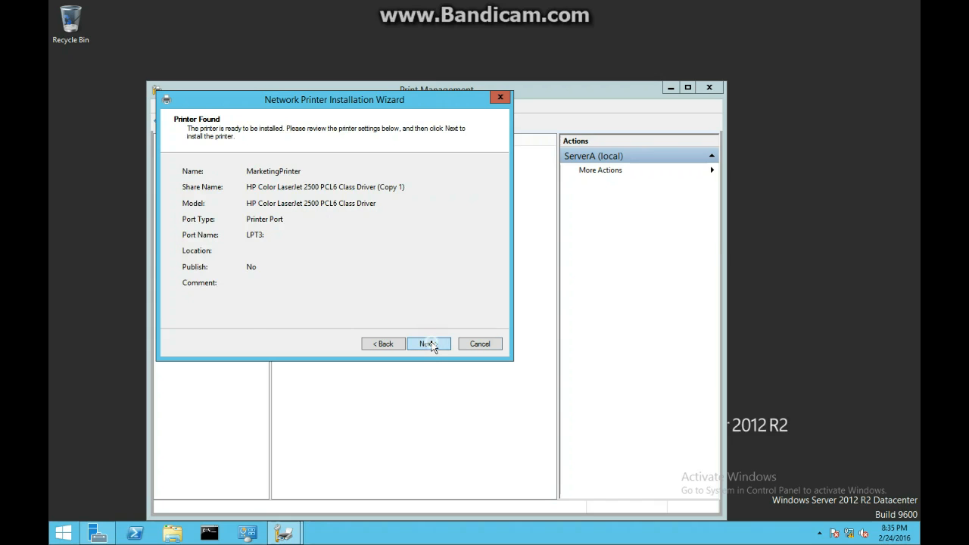
pyautogui.click(429, 344)
pyautogui.click(431, 343)
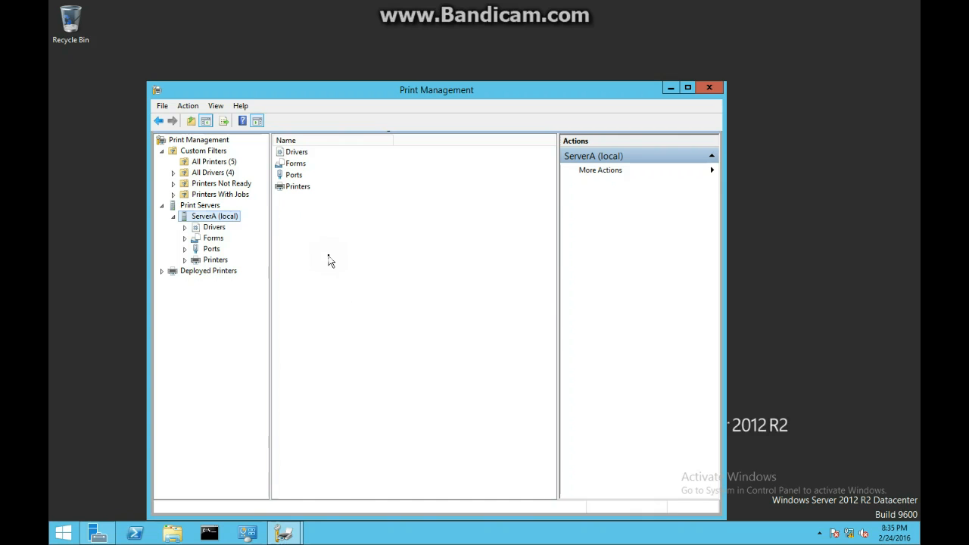
# Step: From the list of all printers, list EmployeePrinter and MarketingPrinter in the directory
pyautogui.click(195, 160)
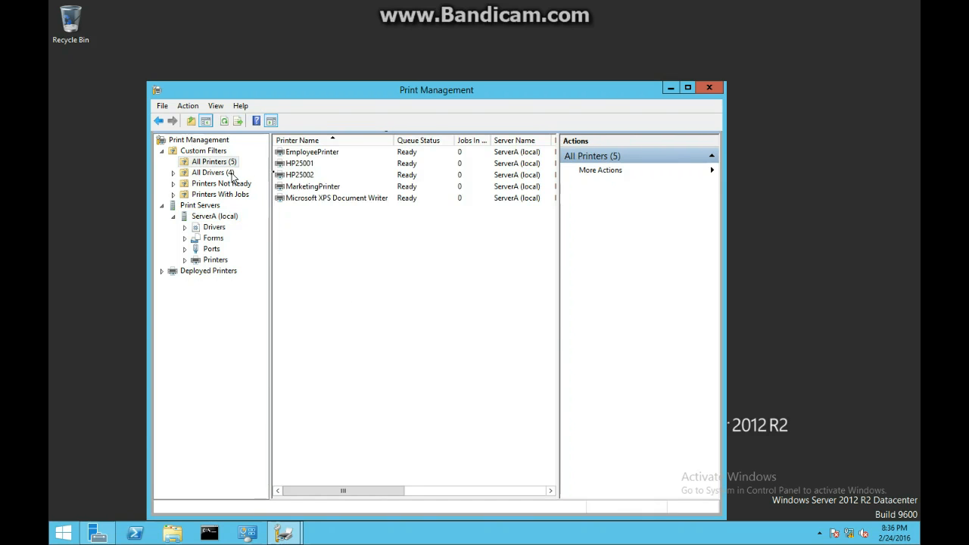
pyautogui.click(307, 154)
pyautogui.rightClick(302, 152)
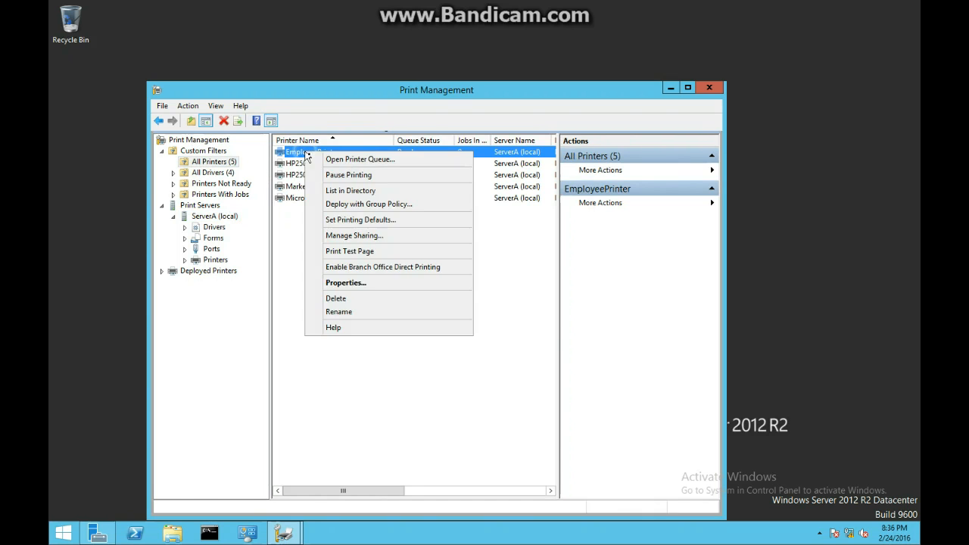
pyautogui.click(336, 190)
pyautogui.click(332, 199)
pyautogui.click(319, 187)
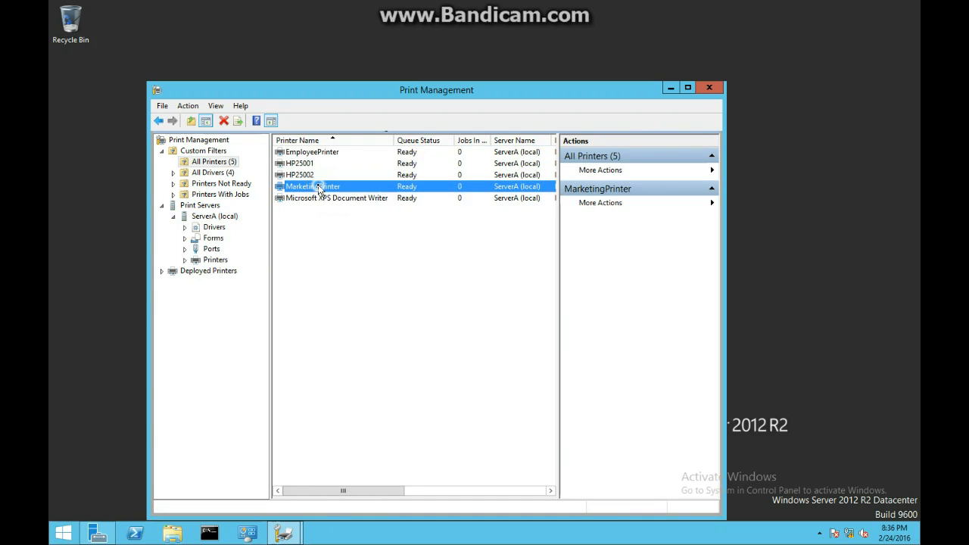
pyautogui.rightClick(319, 186)
pyautogui.click(341, 225)
# Step: Raise the priority of EmployeePrinter in its advanced properties and apply the change
pyautogui.click(299, 153)
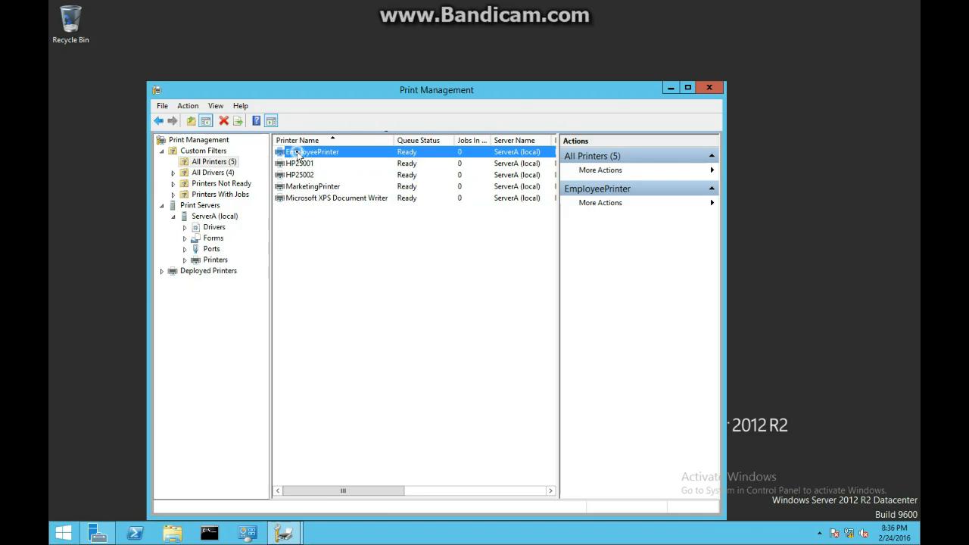
pyautogui.rightClick(297, 153)
pyautogui.click(352, 289)
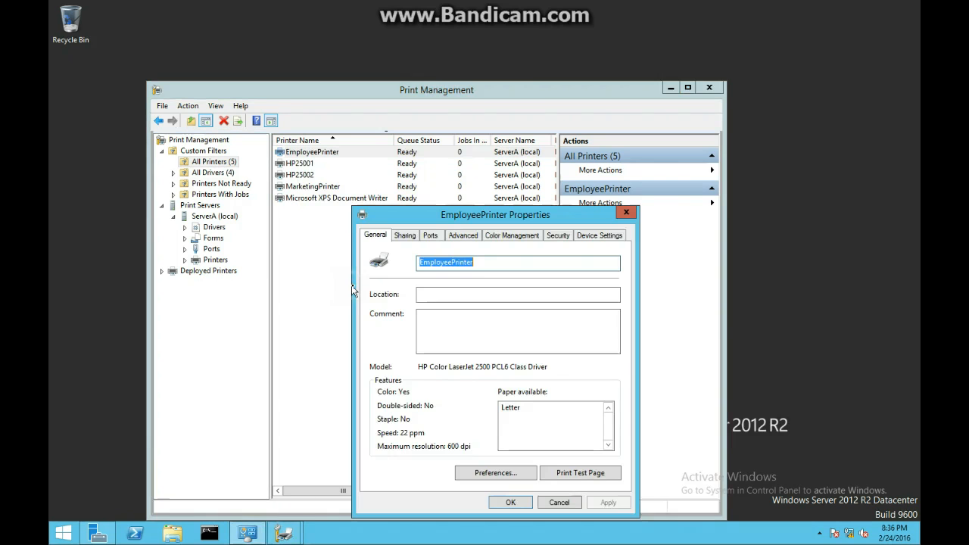
pyautogui.click(404, 235)
pyautogui.click(462, 236)
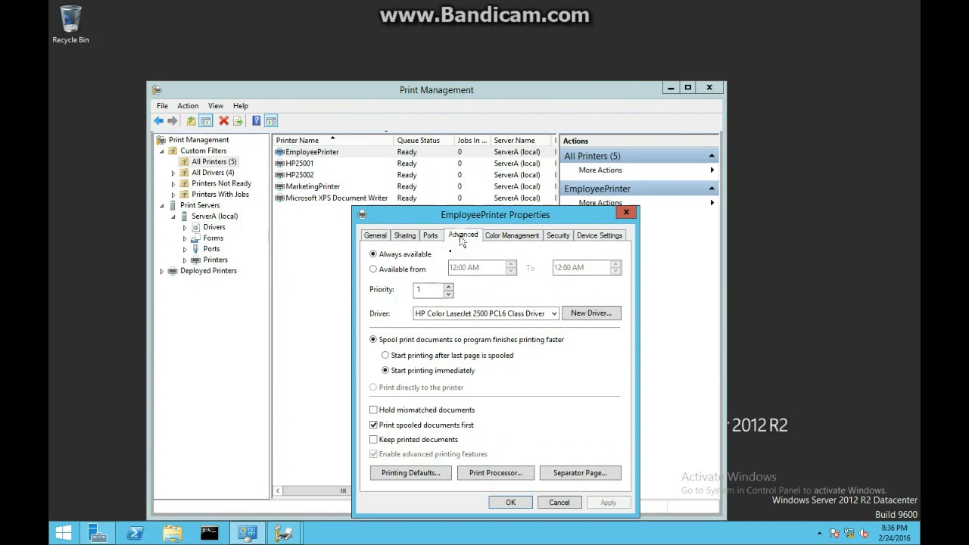
pyautogui.click(449, 287)
pyautogui.click(449, 287)
pyautogui.click(449, 288)
pyautogui.click(449, 287)
pyautogui.click(449, 287)
pyautogui.click(449, 287)
pyautogui.click(449, 287)
pyautogui.click(449, 288)
pyautogui.click(449, 287)
pyautogui.click(602, 502)
pyautogui.click(509, 502)
# Step: Set the priority of MarketingPrinter to 20 in its advanced properties and apply the change
pyautogui.click(316, 187)
pyautogui.rightClick(318, 192)
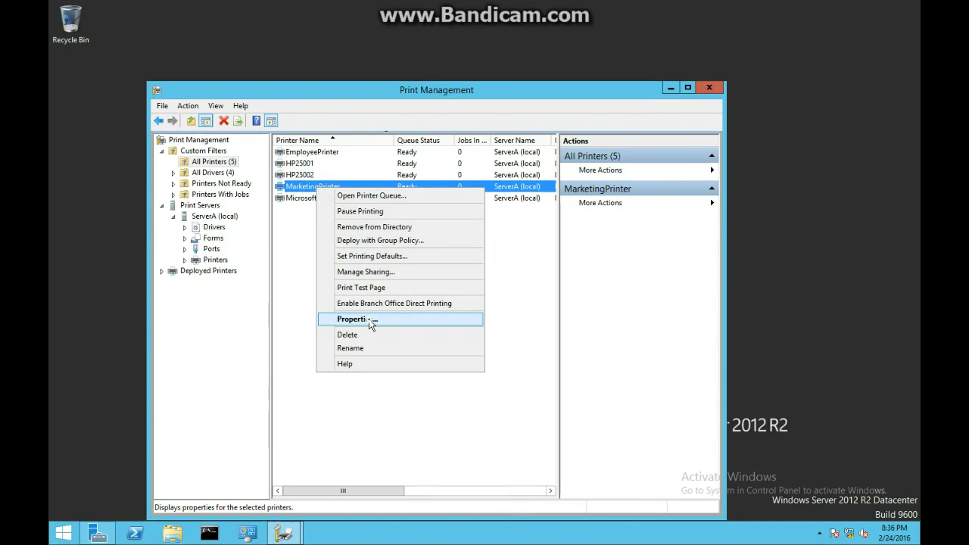
pyautogui.click(371, 321)
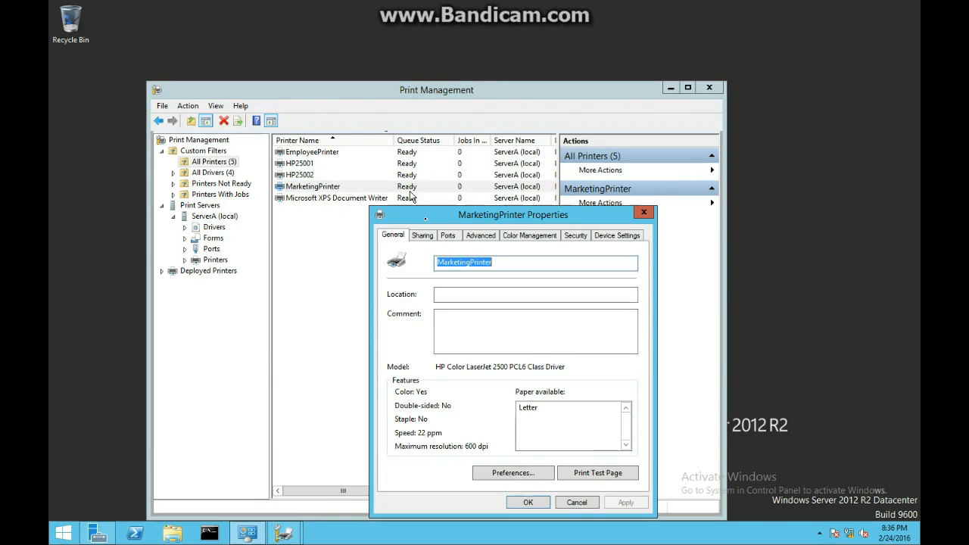
pyautogui.click(448, 235)
pyautogui.click(472, 237)
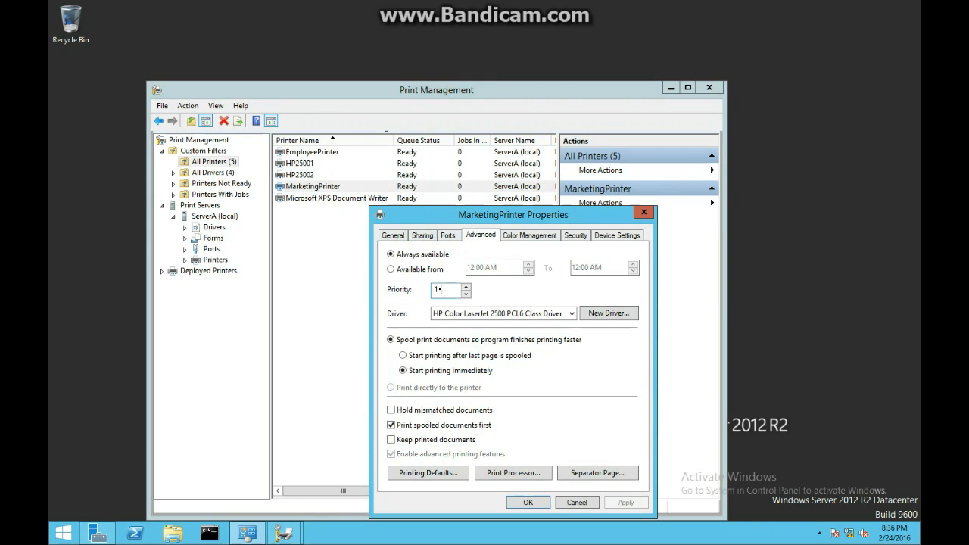
pyautogui.click(465, 286)
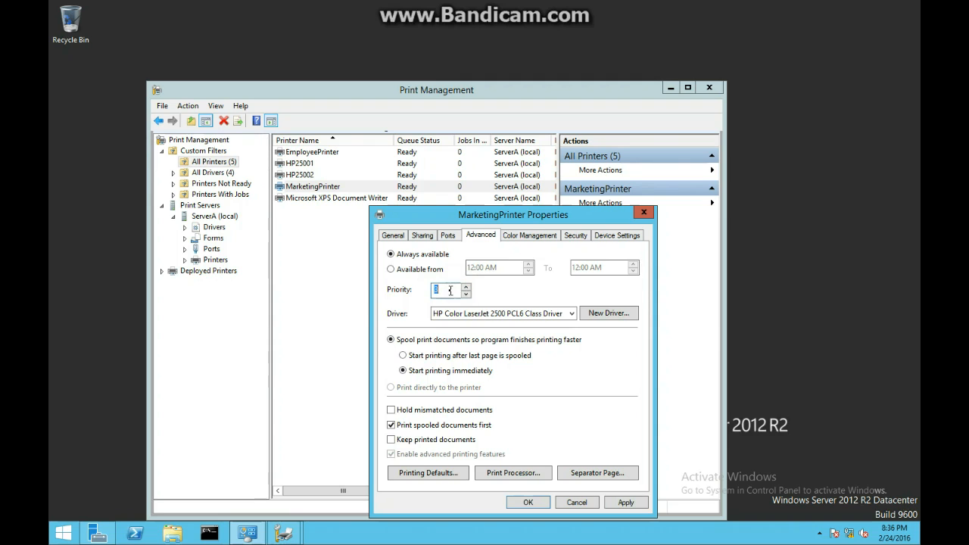
pyautogui.click(617, 503)
pyautogui.click(529, 503)
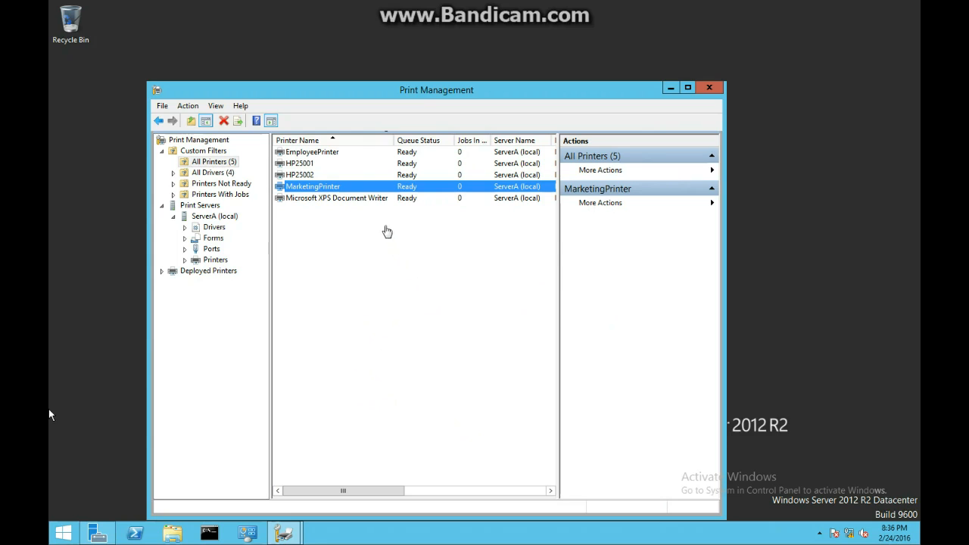
# Step: Open the security properties of MarketingPrinter and remove the Everyone group from its permissions
pyautogui.rightClick(321, 189)
pyautogui.click(362, 318)
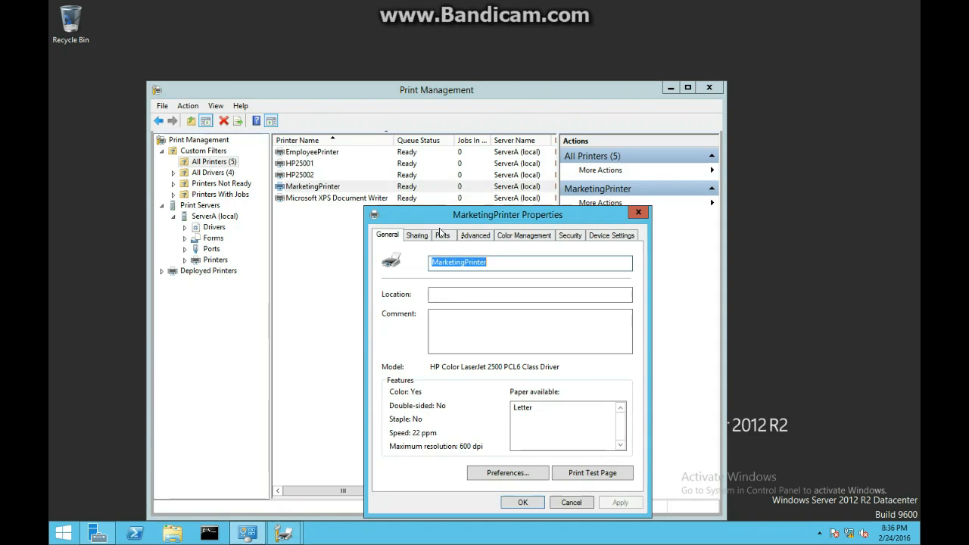
pyautogui.click(487, 241)
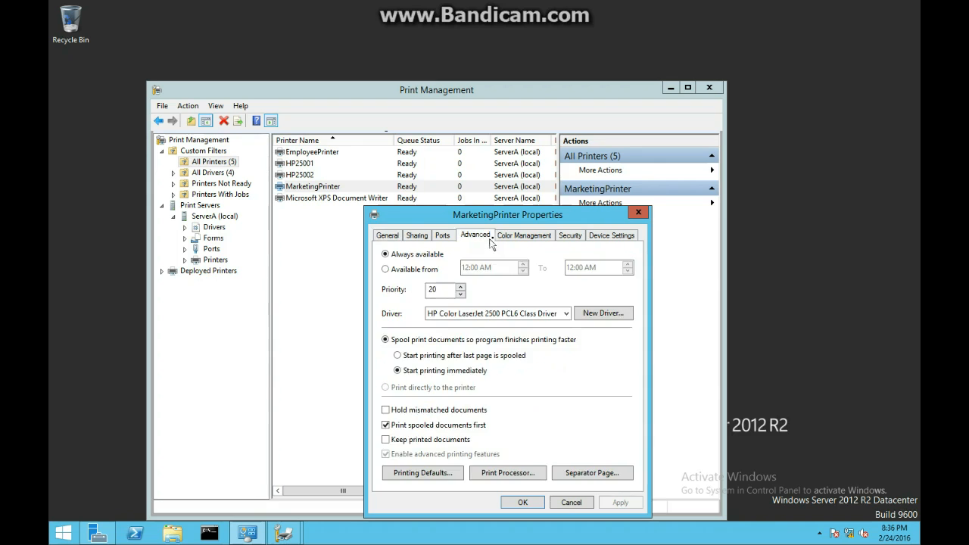
pyautogui.click(523, 236)
pyautogui.click(442, 236)
pyautogui.click(462, 239)
pyautogui.click(446, 237)
pyautogui.click(572, 236)
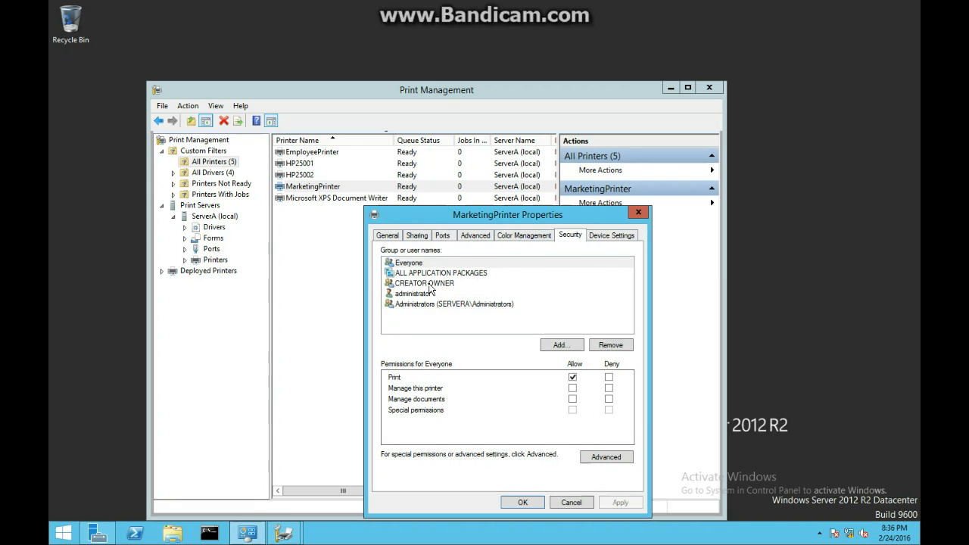
pyautogui.click(418, 263)
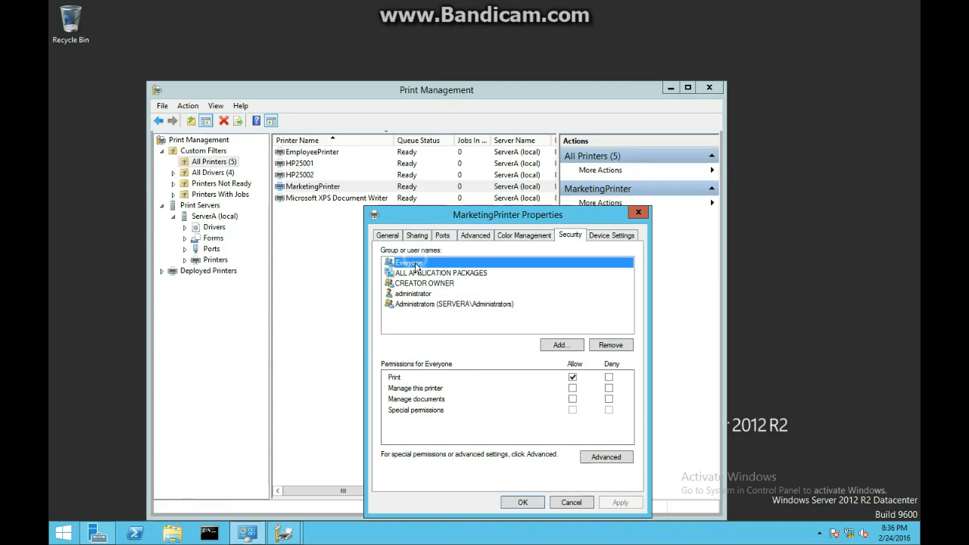
pyautogui.click(610, 346)
# Step: Remove CREATOR OWNER and ALL APPLICATION PACKAGES from the MarketingPrinter permissions, keeping the administrator entries
pyautogui.click(447, 284)
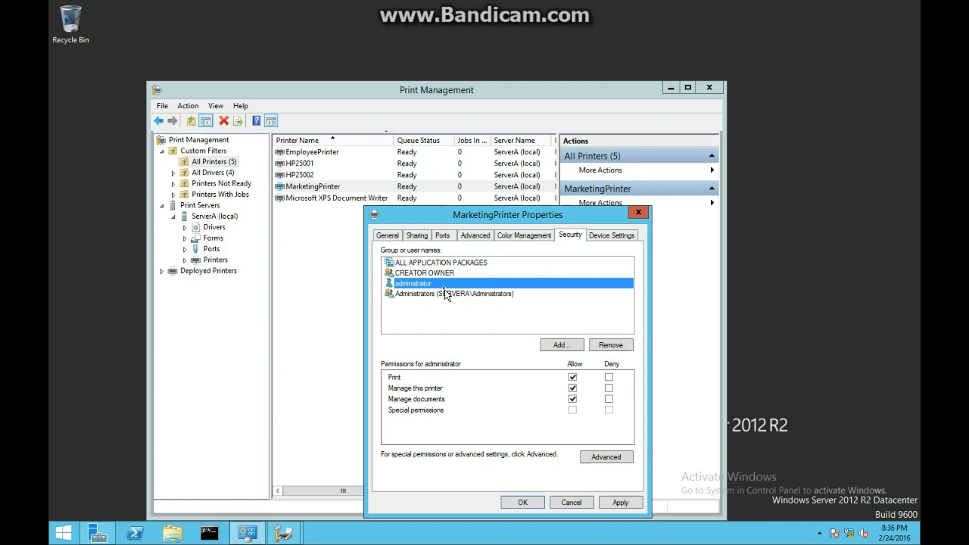
pyautogui.click(443, 273)
pyautogui.click(610, 345)
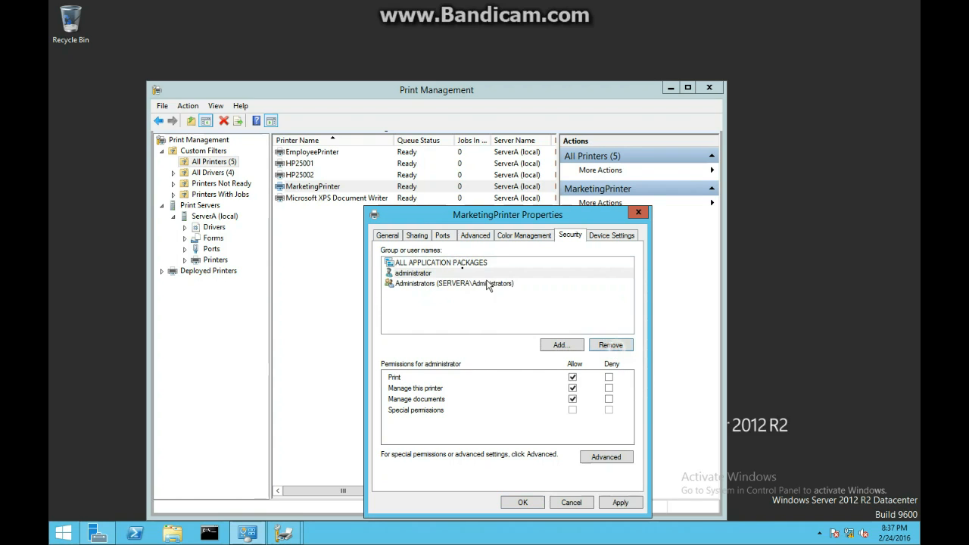
pyautogui.click(450, 262)
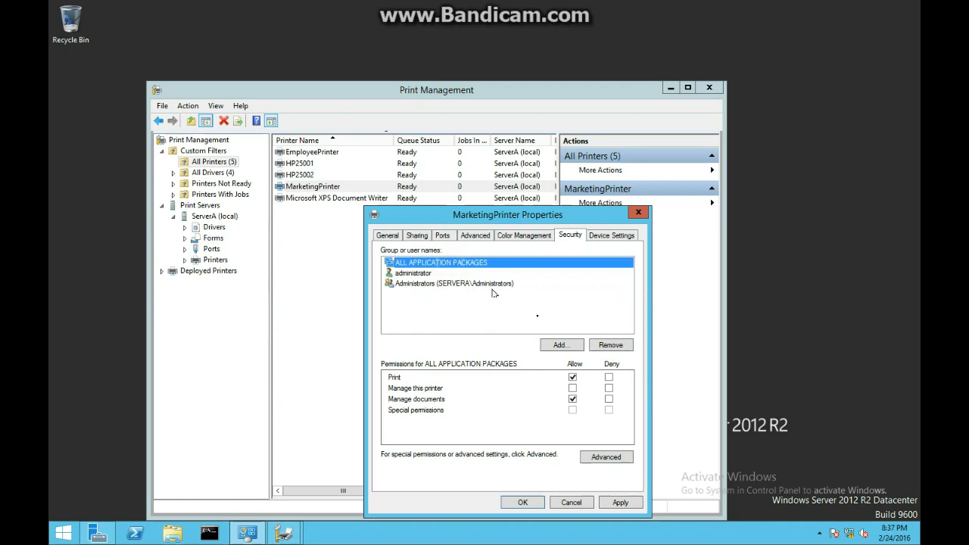
pyautogui.click(603, 346)
pyautogui.click(433, 274)
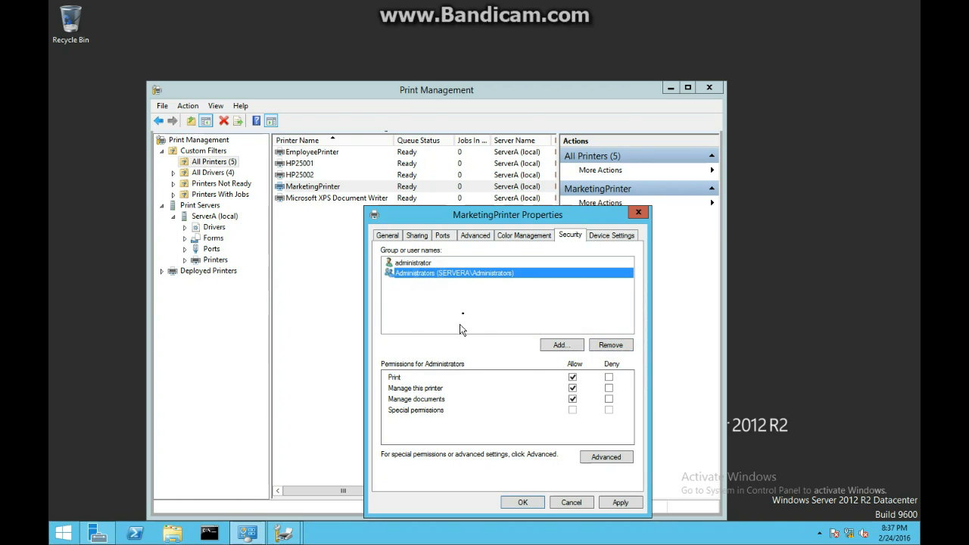
pyautogui.click(460, 327)
# Step: Add the Marketing group from Class2020.com to the MarketingPrinter security list
pyautogui.click(560, 344)
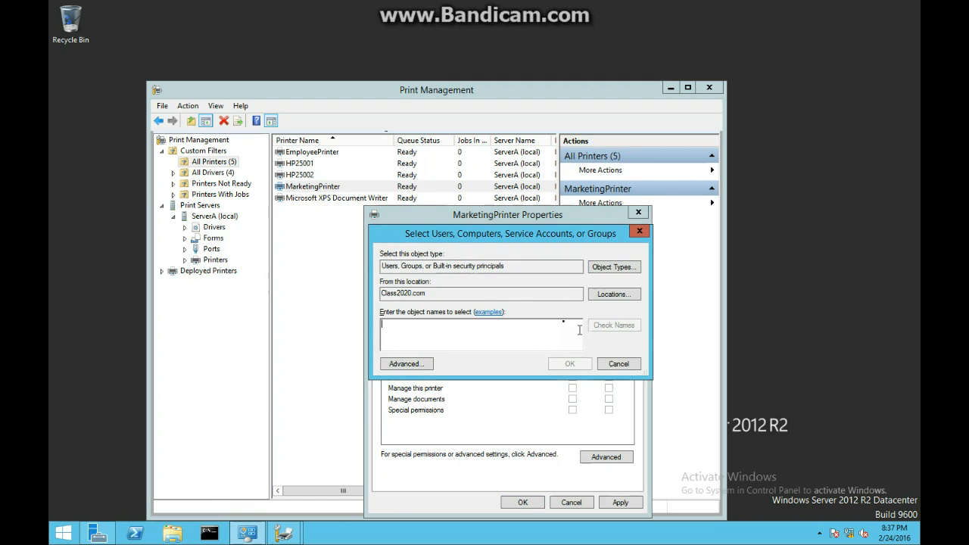
pyautogui.write('m')
pyautogui.press('Return')
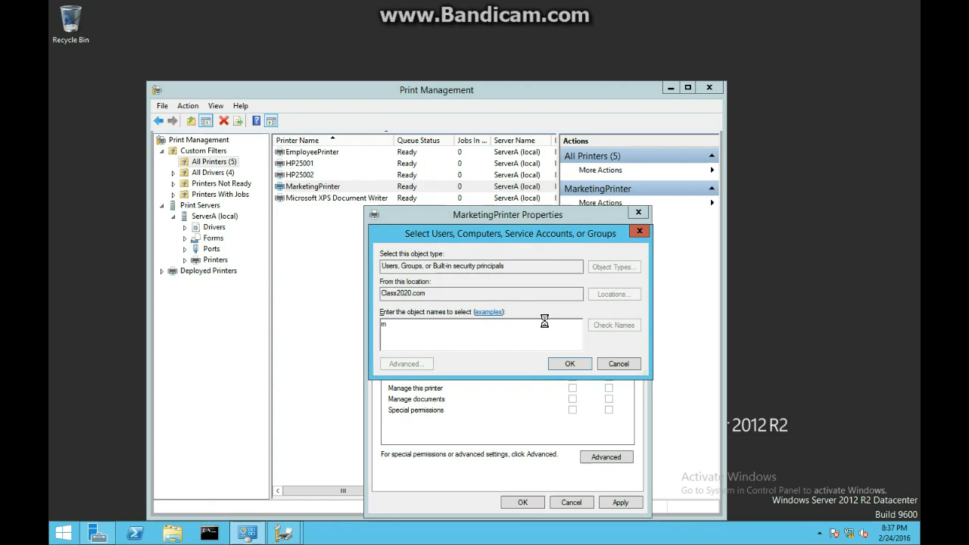
pyautogui.click(438, 329)
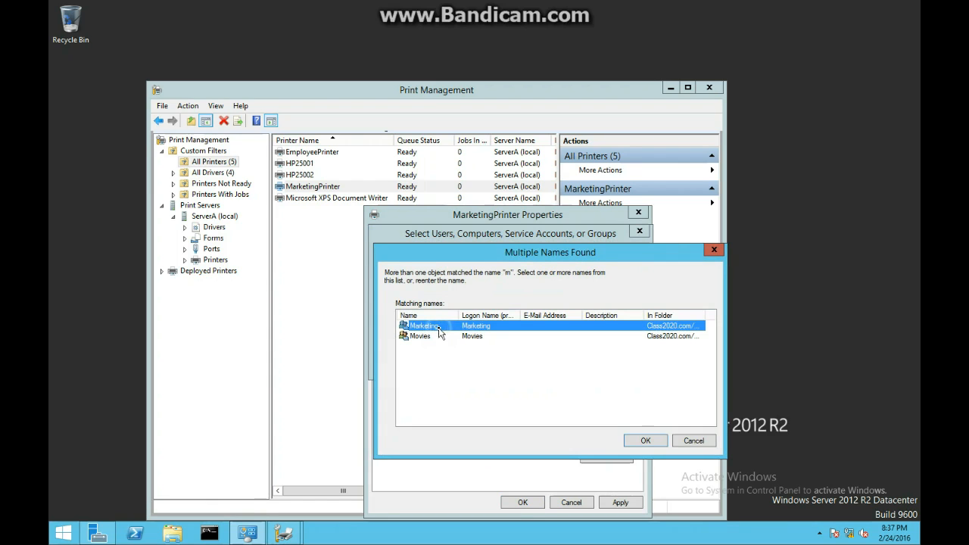
pyautogui.click(636, 442)
pyautogui.click(606, 453)
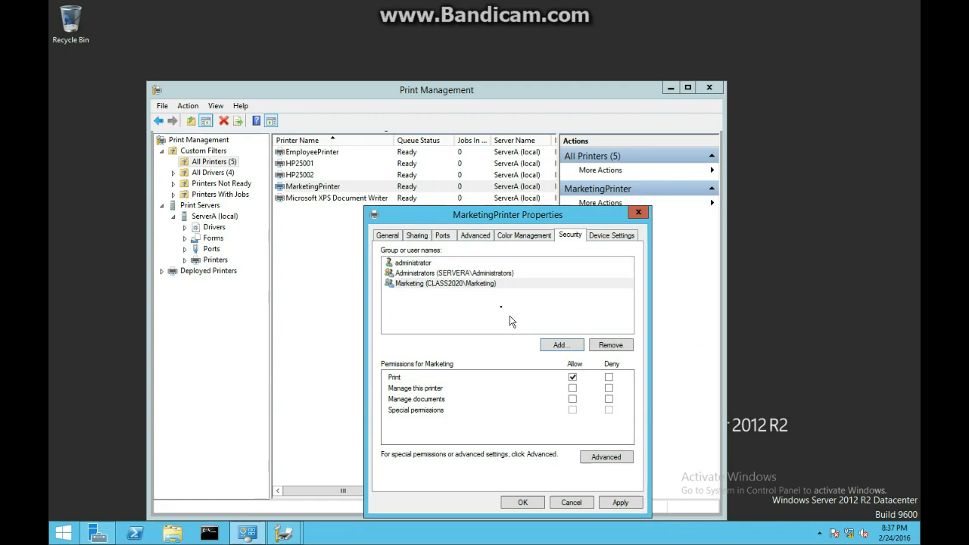
# Step: Allow the Marketing group to manage the printer and manage documents, then apply and close the properties
pyautogui.click(572, 388)
pyautogui.click(573, 399)
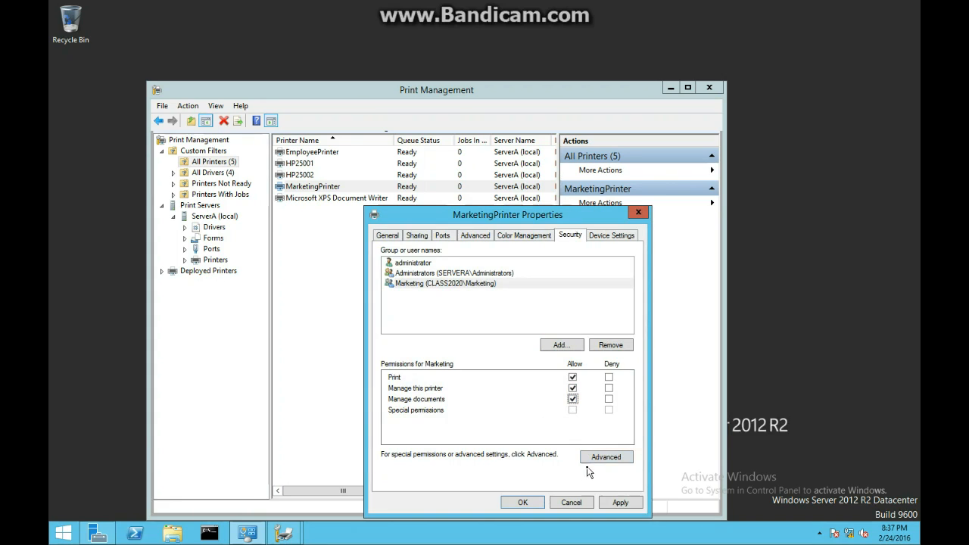
pyautogui.click(615, 502)
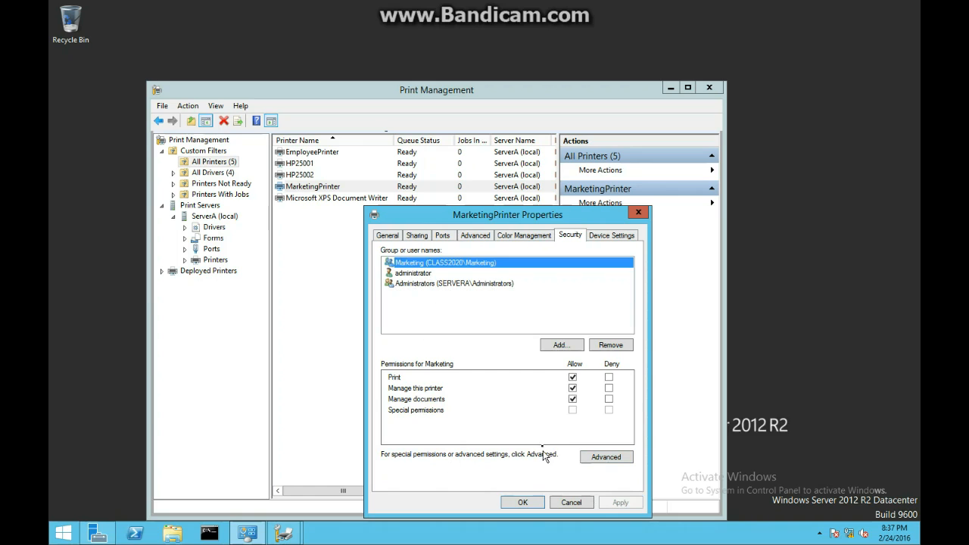
pyautogui.click(523, 502)
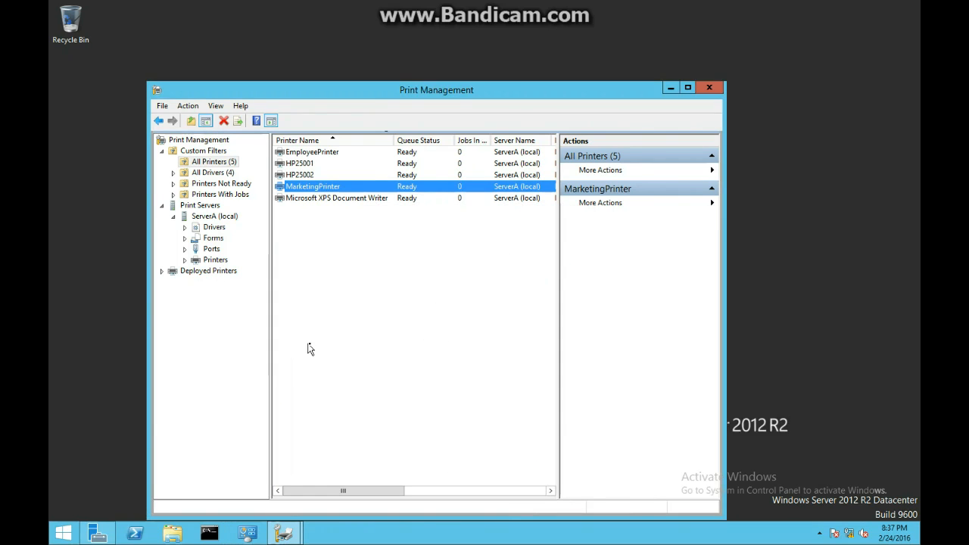
pyautogui.click(286, 320)
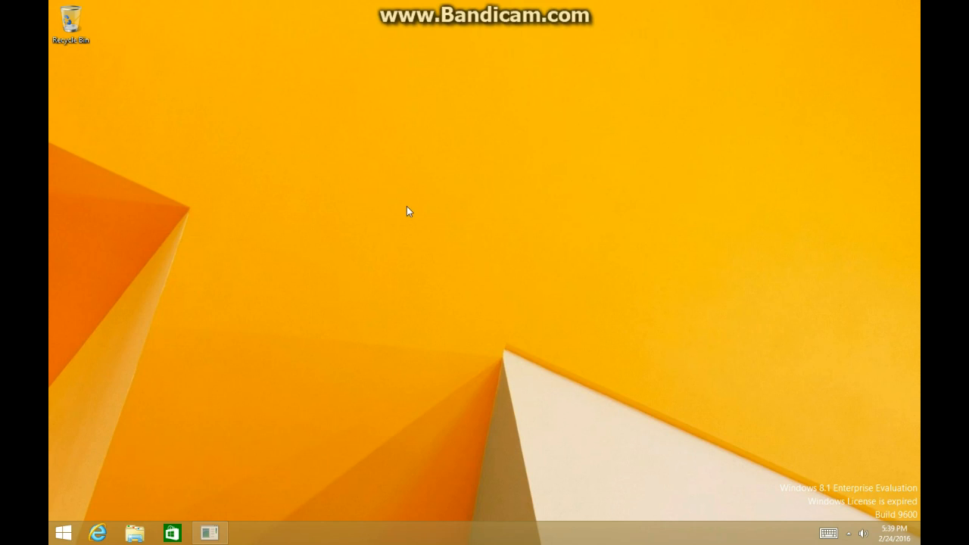
# Step: On the Windows 8.1 workstation, open Devices and Printers through Control Panel's Hardware and Sound settings
pyautogui.rightClick(78, 528)
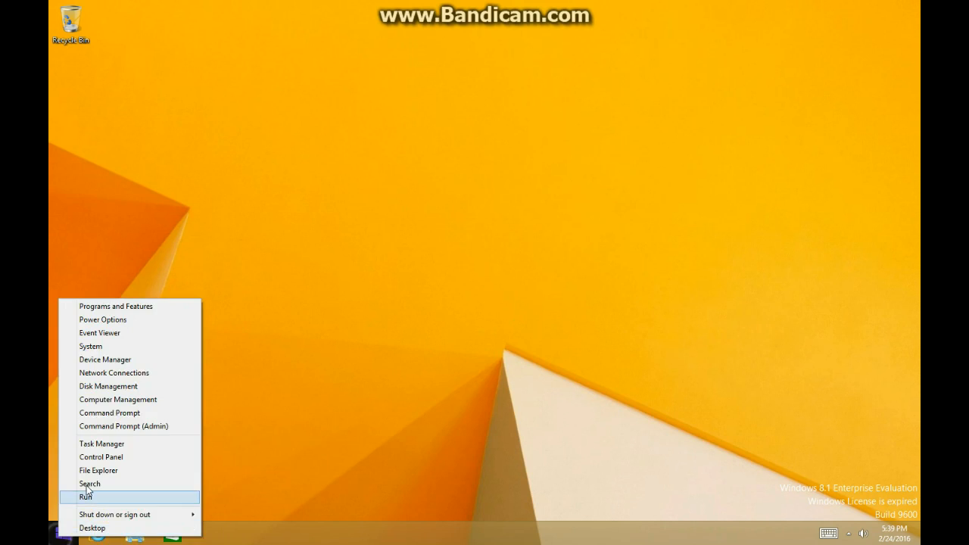
pyautogui.click(96, 458)
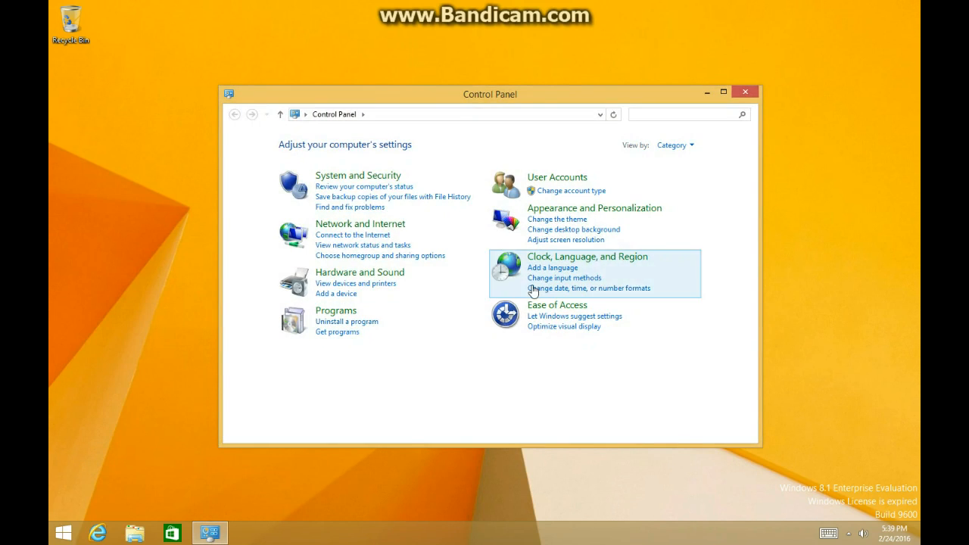
pyautogui.click(351, 275)
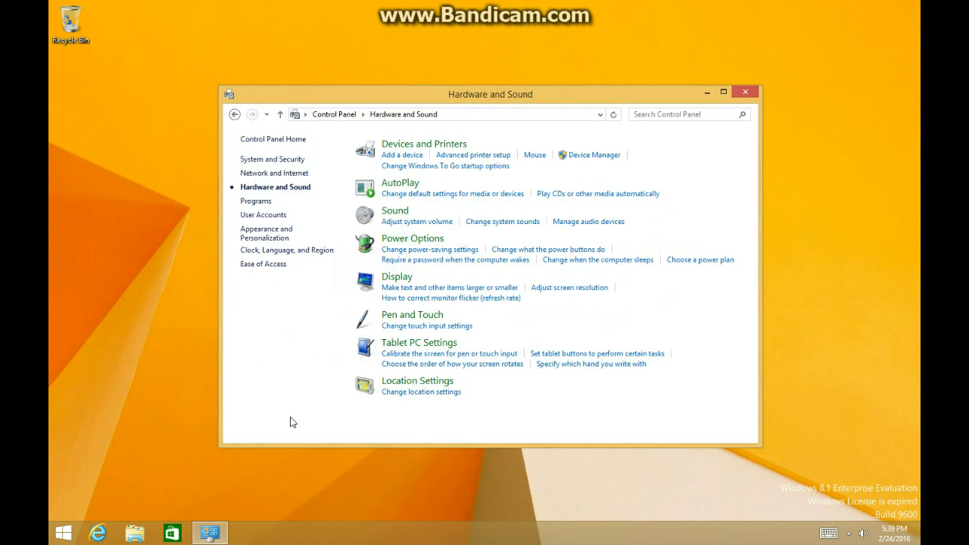
pyautogui.click(396, 144)
# Step: Try to add MarketingPrinter on SERVERA, cancelling the credentials request and the printer wizard
pyautogui.click(296, 136)
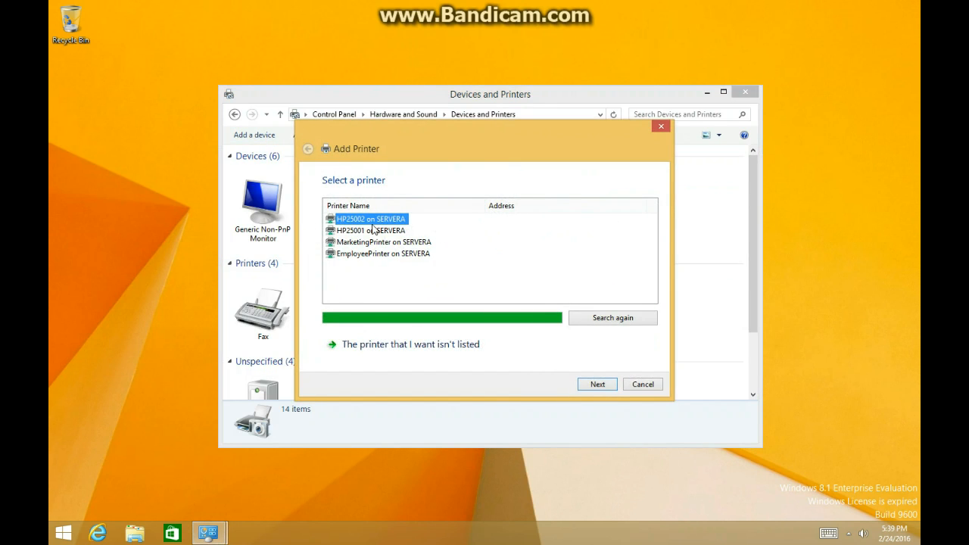
pyautogui.click(382, 243)
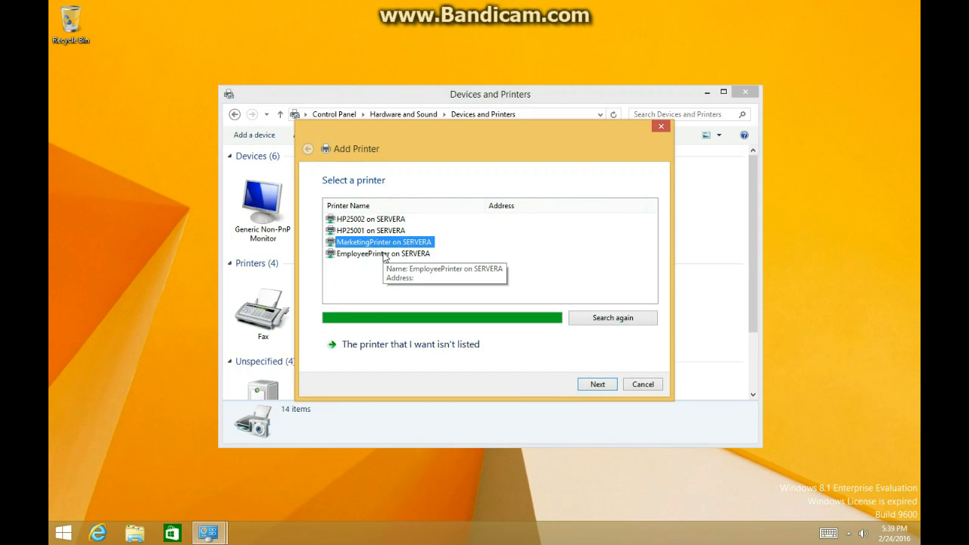
pyautogui.click(596, 387)
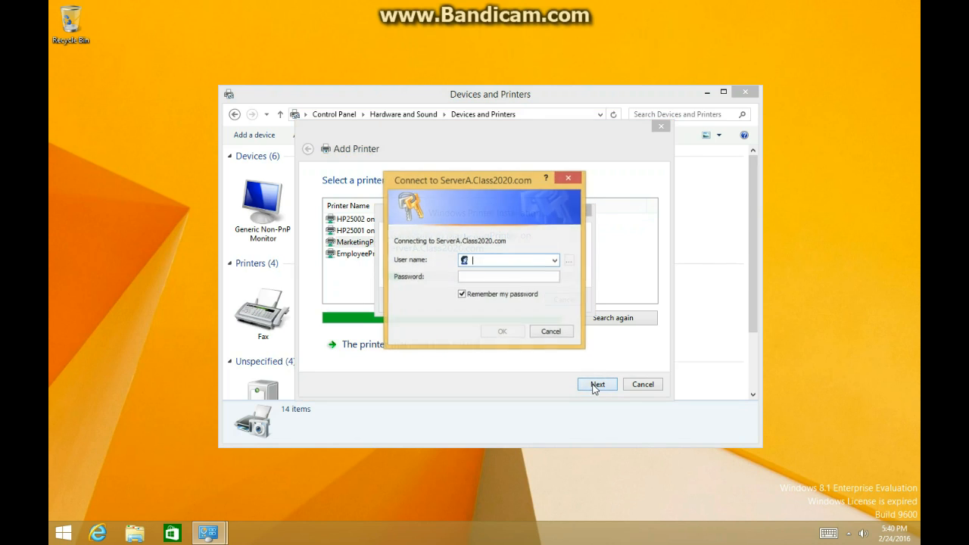
pyautogui.click(551, 332)
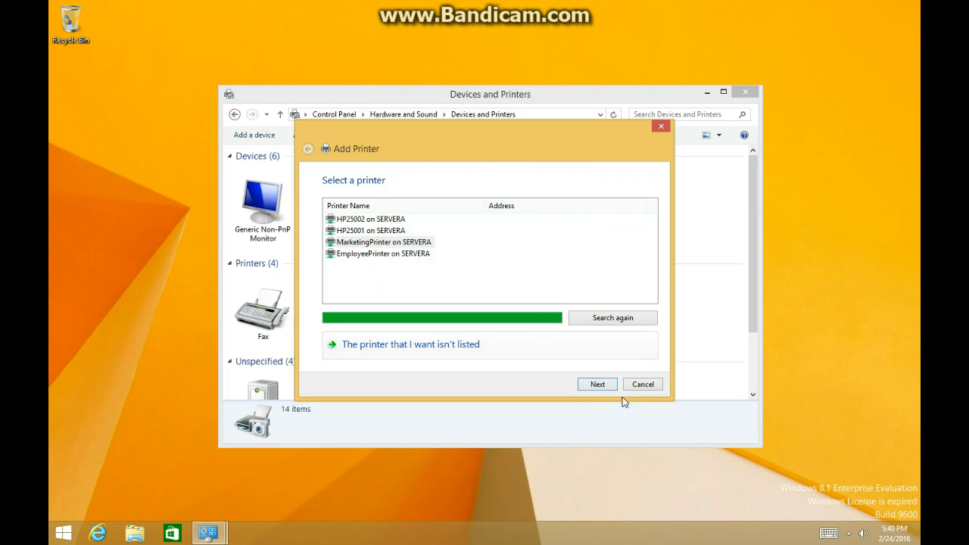
pyautogui.click(640, 385)
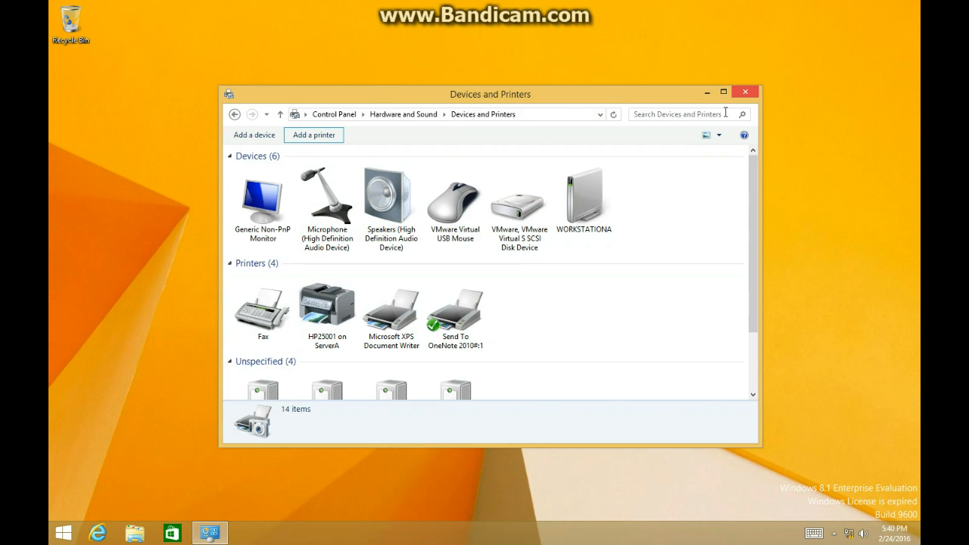
# Step: Add EmployeePrinter on SERVERA to the workstation and complete the printer wizard
pyautogui.rightClick(532, 314)
pyautogui.click(323, 137)
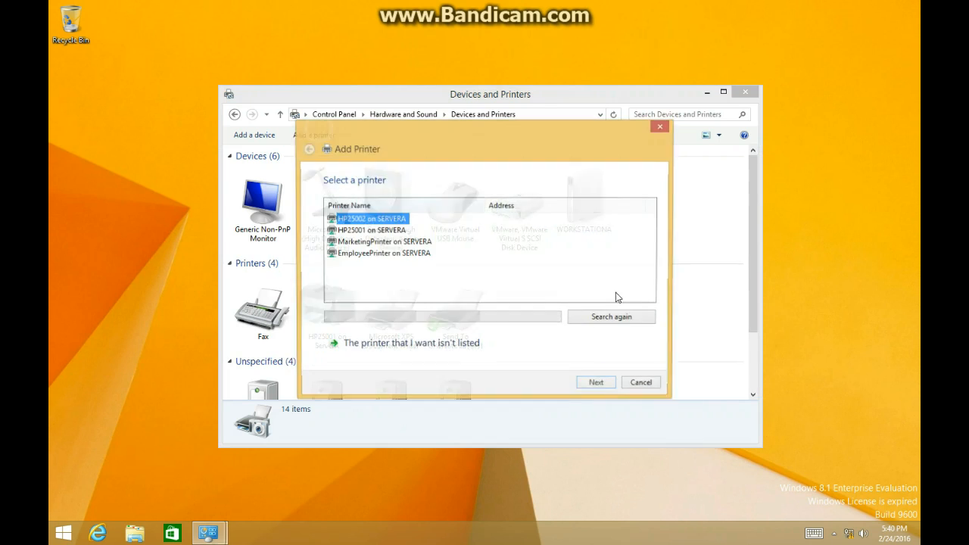
pyautogui.click(400, 254)
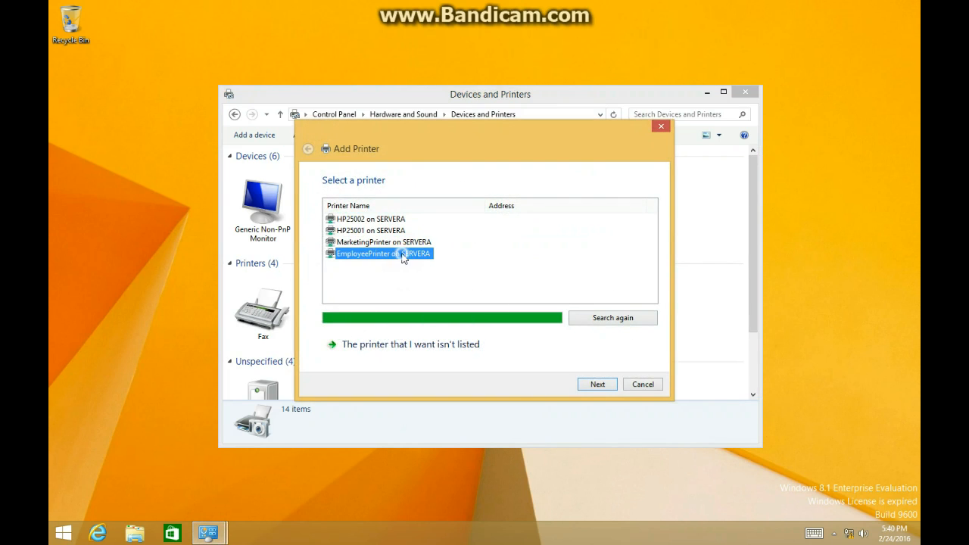
pyautogui.click(603, 384)
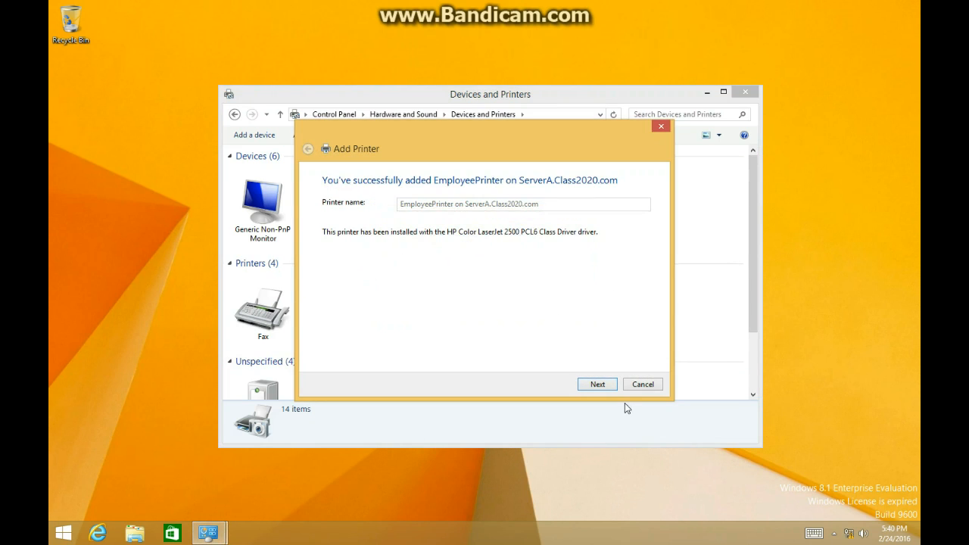
pyautogui.click(598, 384)
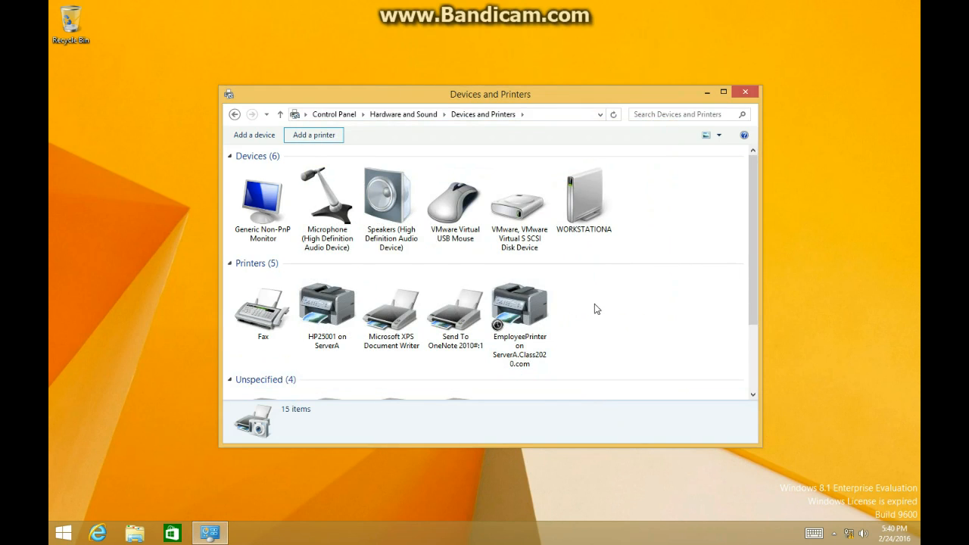
pyautogui.click(523, 341)
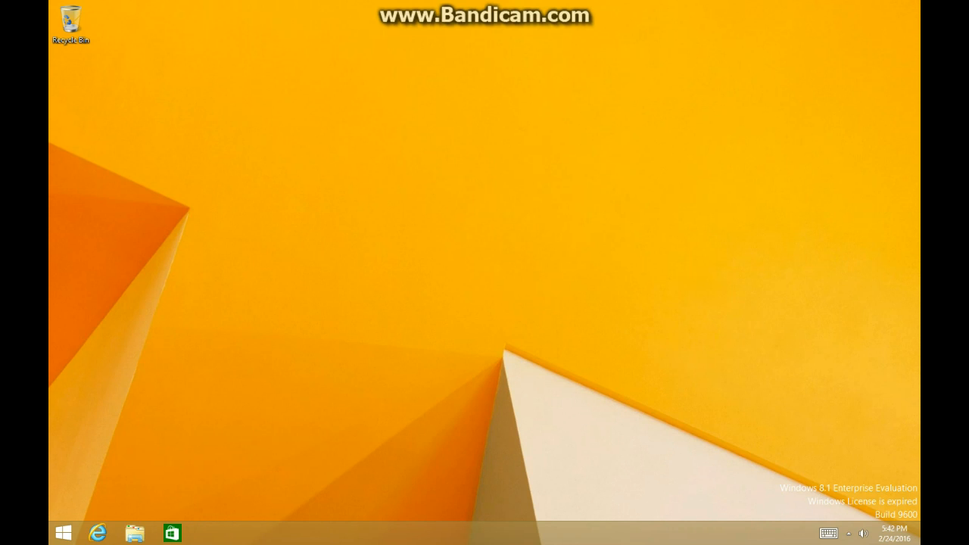
# Step: In the new workstation session, open Devices and Printers through Control Panel's Hardware and Sound settings
pyautogui.rightClick(68, 534)
pyautogui.click(147, 447)
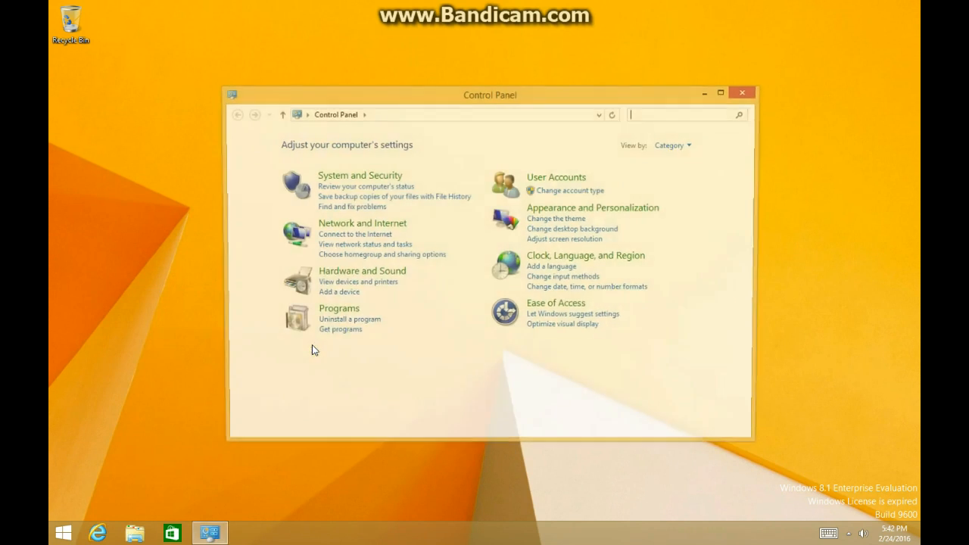
pyautogui.click(355, 272)
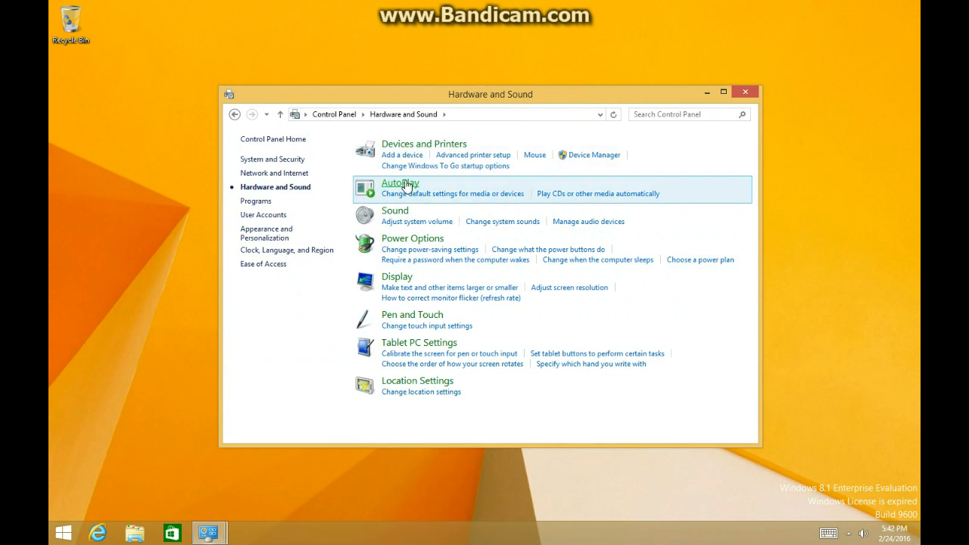
pyautogui.click(443, 145)
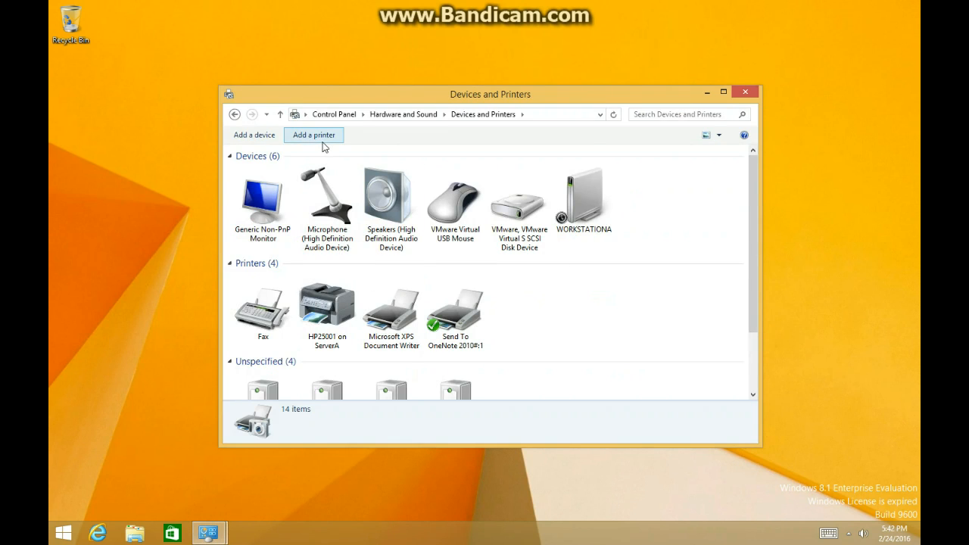
# Step: Add MarketingPrinter on SERVERA to this workstation session and finish the printer wizard
pyautogui.click(321, 141)
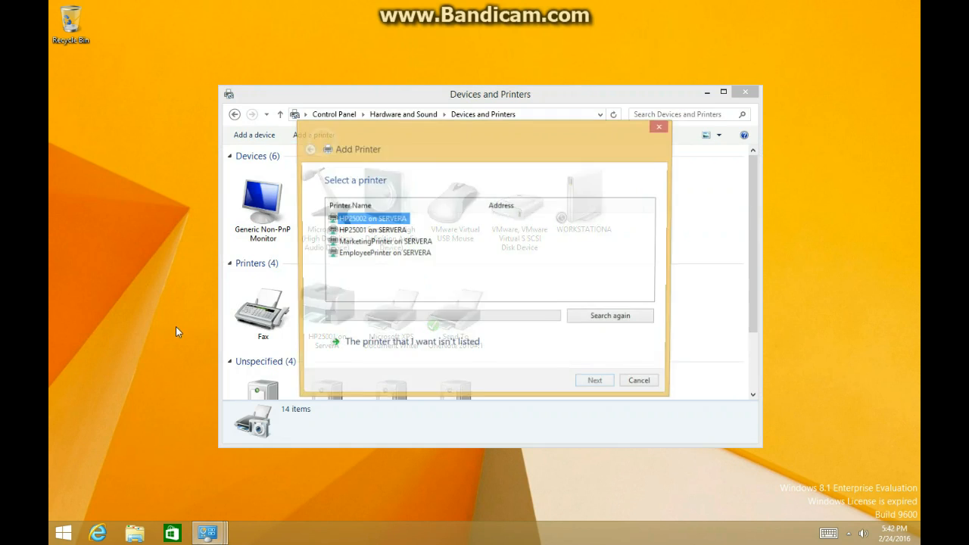
pyautogui.click(399, 243)
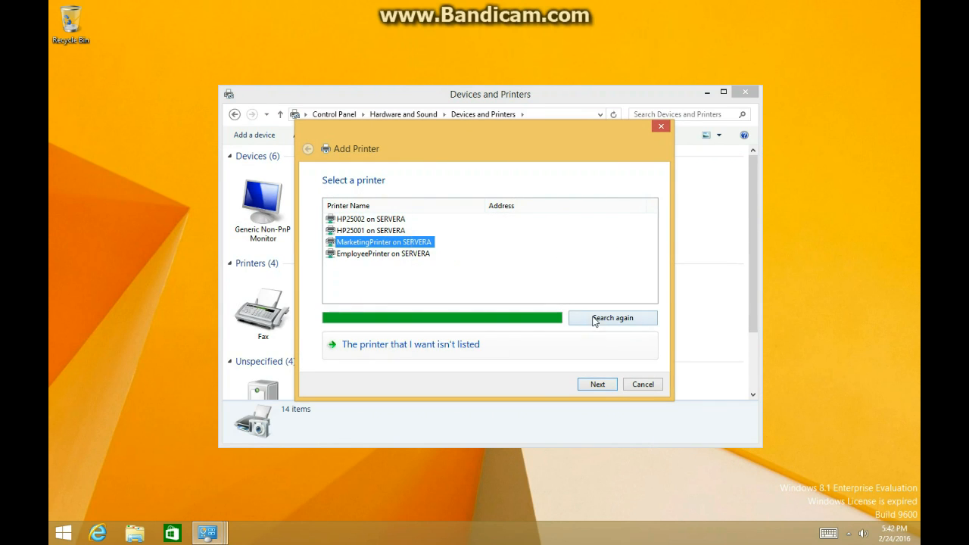
pyautogui.click(597, 384)
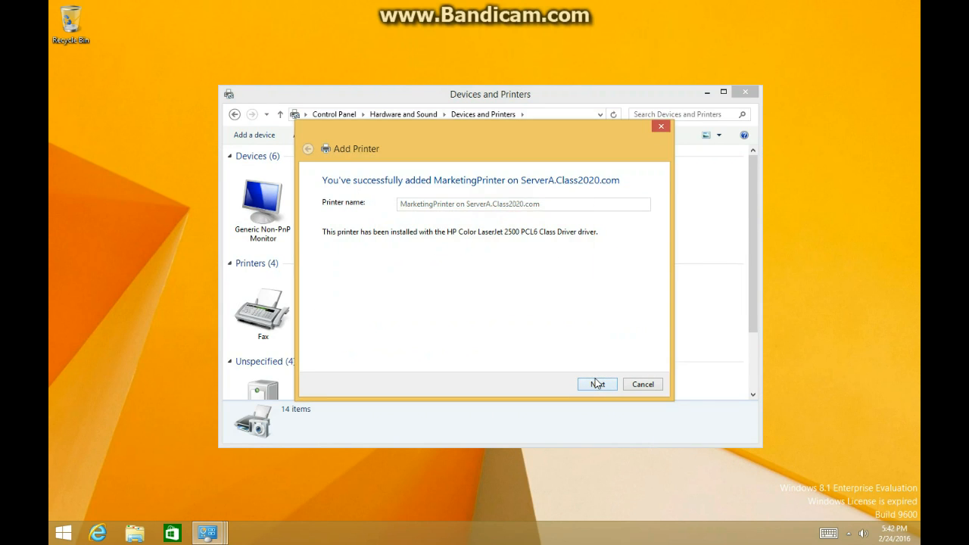
pyautogui.click(597, 384)
pyautogui.click(595, 384)
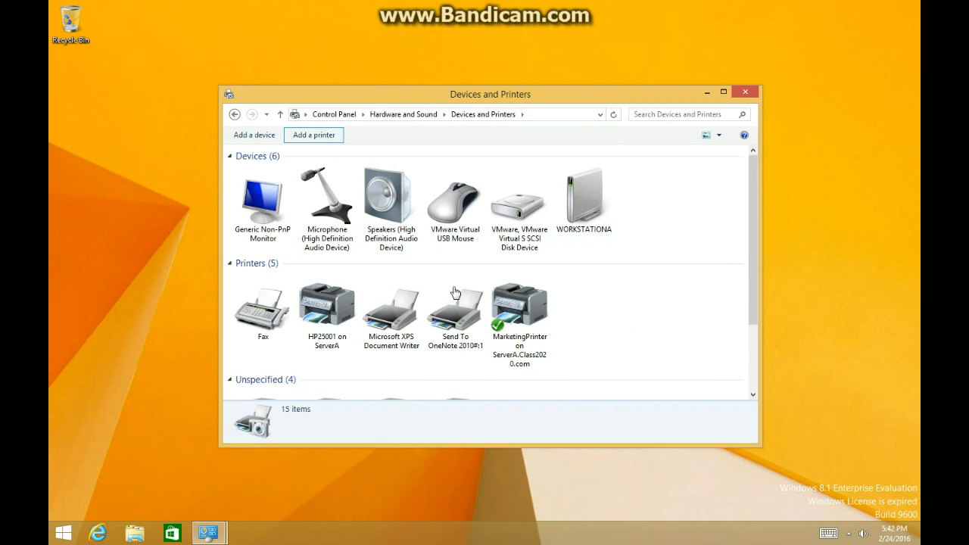
# Step: Add EmployeePrinter on SERVERA as the default printer in this workstation session
pyautogui.click(313, 135)
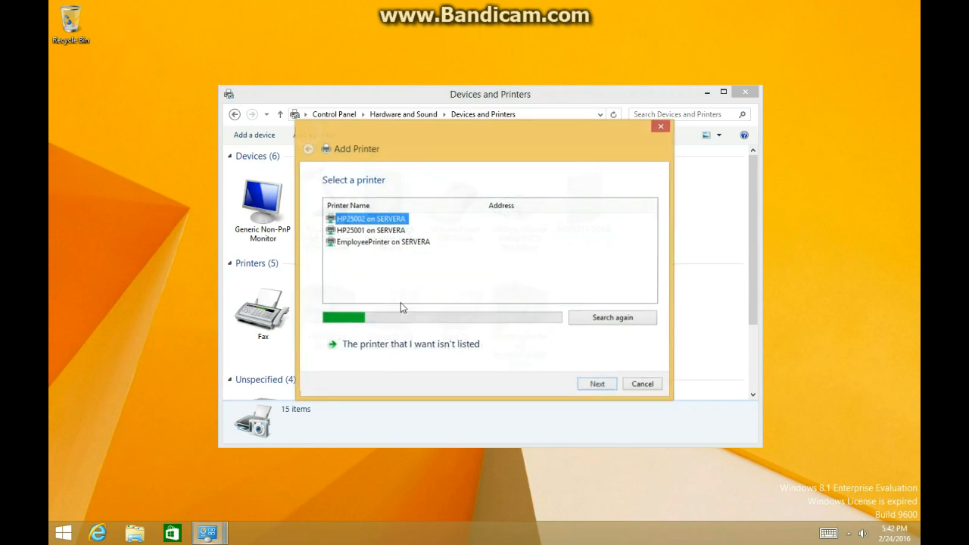
pyautogui.click(380, 242)
pyautogui.click(595, 387)
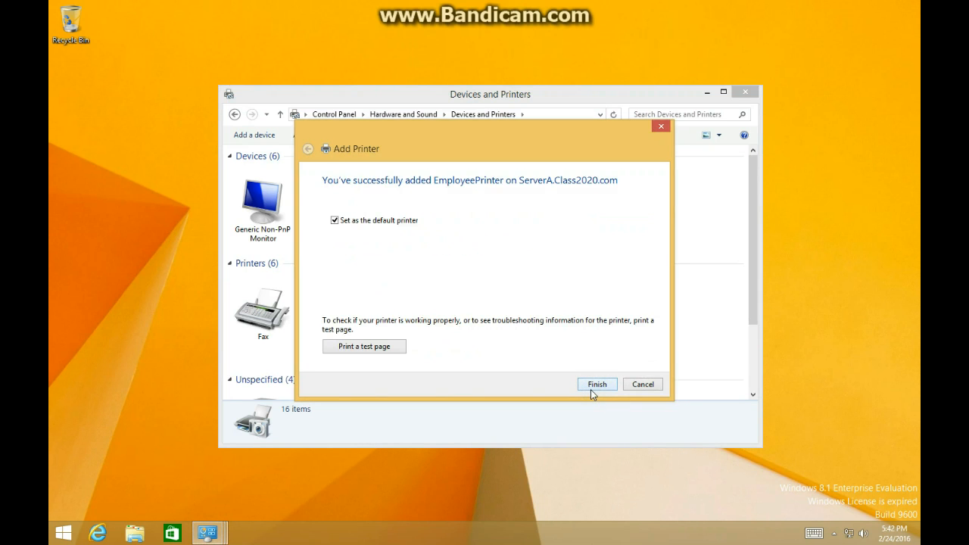
pyautogui.click(594, 388)
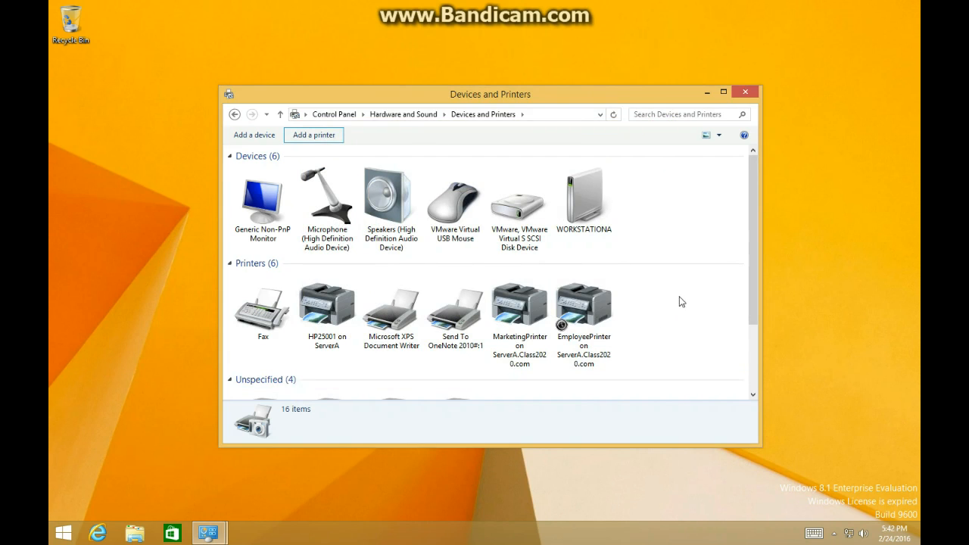